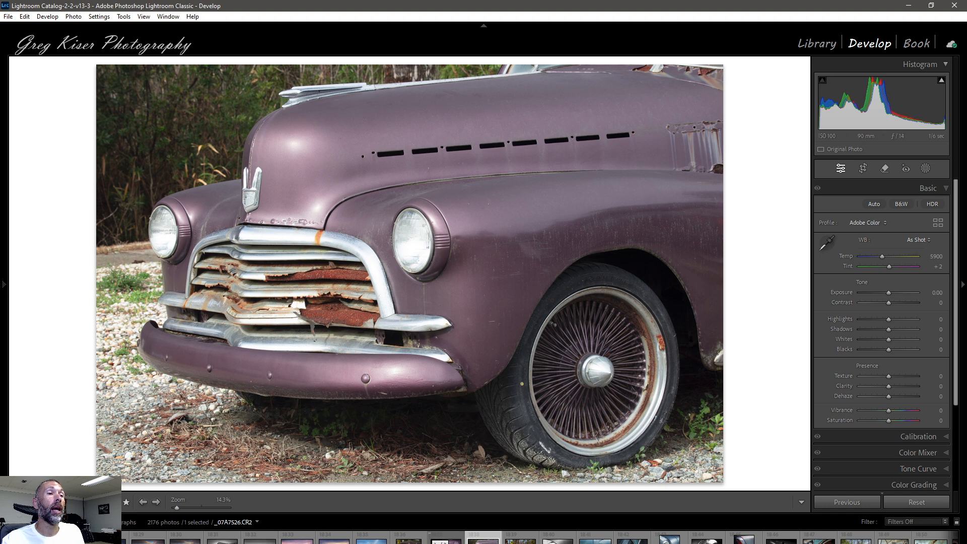
Step: Open the edited version of the car photo, create a virtual copy of it, and reset the copy's develop settings
left_click(446, 540)
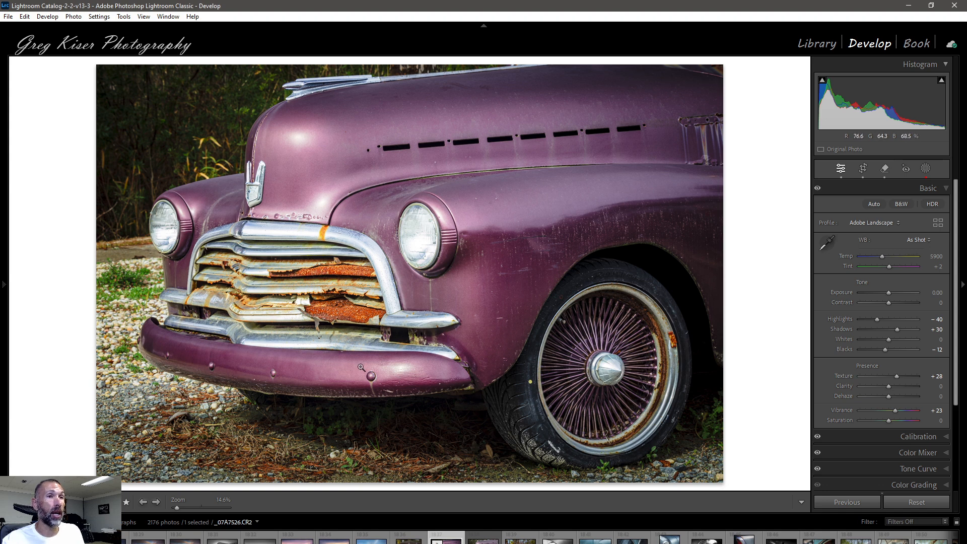
key("ctrl+apostrophe")
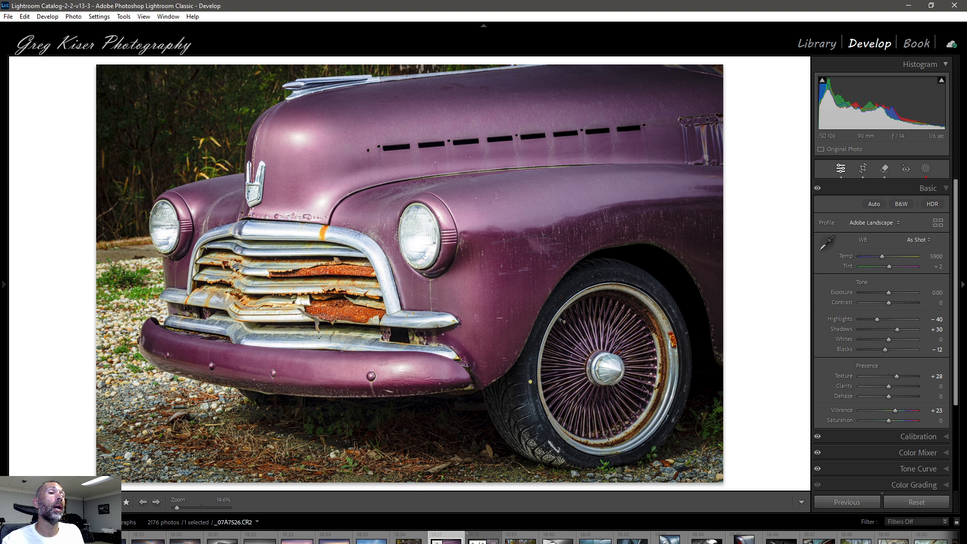
key("ctrl+shift+r")
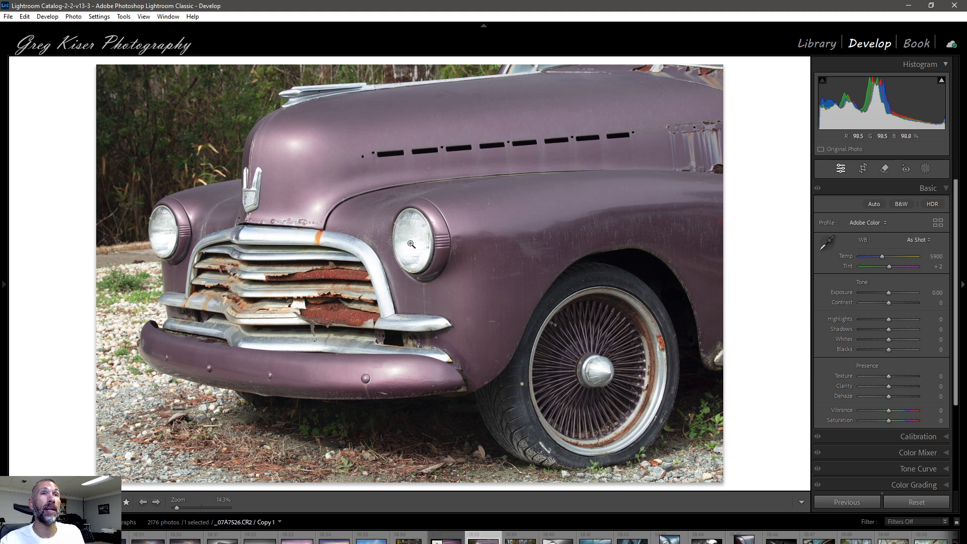
Step: Set Highlights to -40 and Whites to +2, judging the white point with the clipping preview
left_click(941, 81)
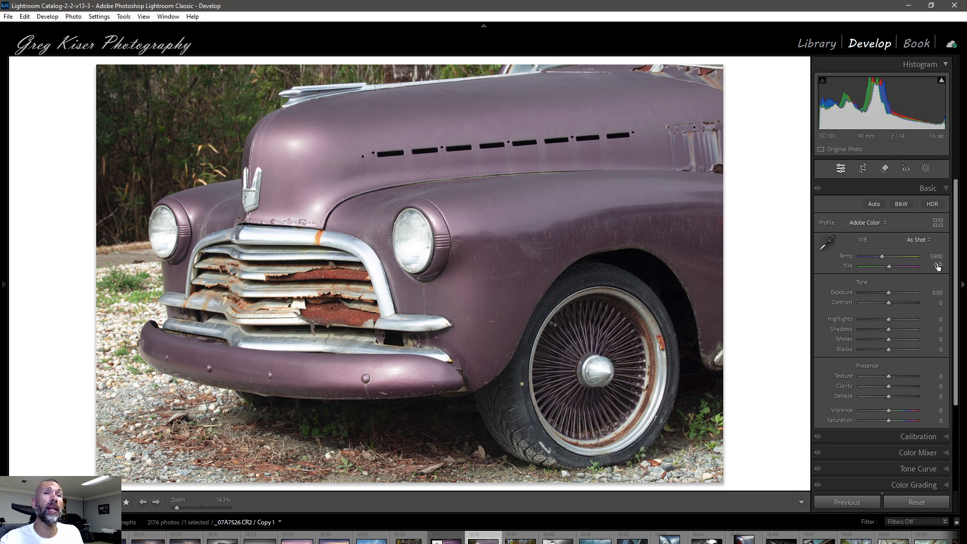
left_click_drag(888, 319, 877, 319)
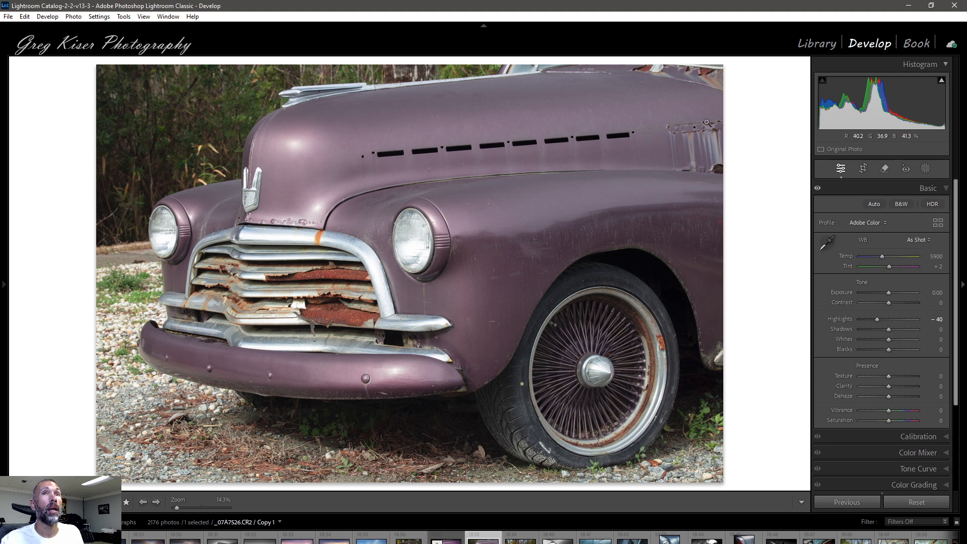
mouse_move(940, 81)
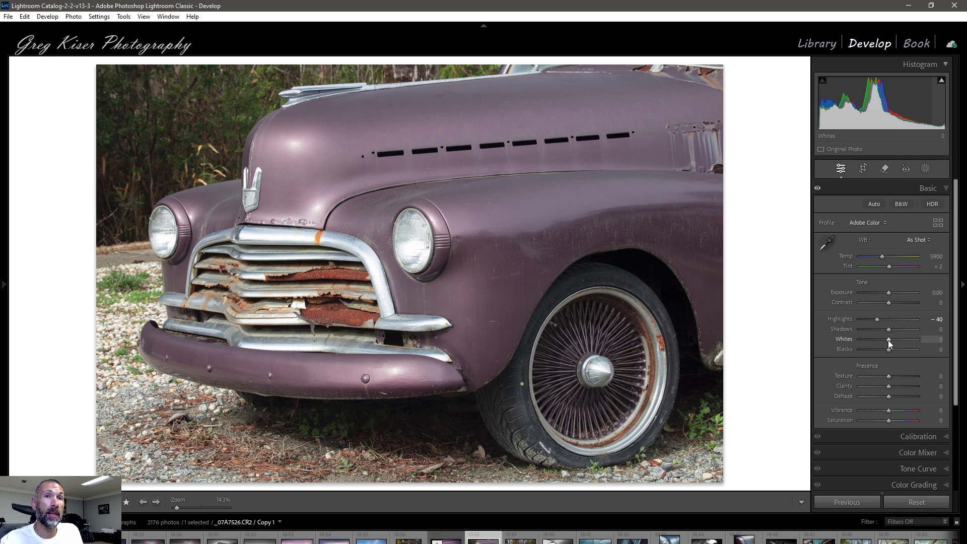
key("alt")
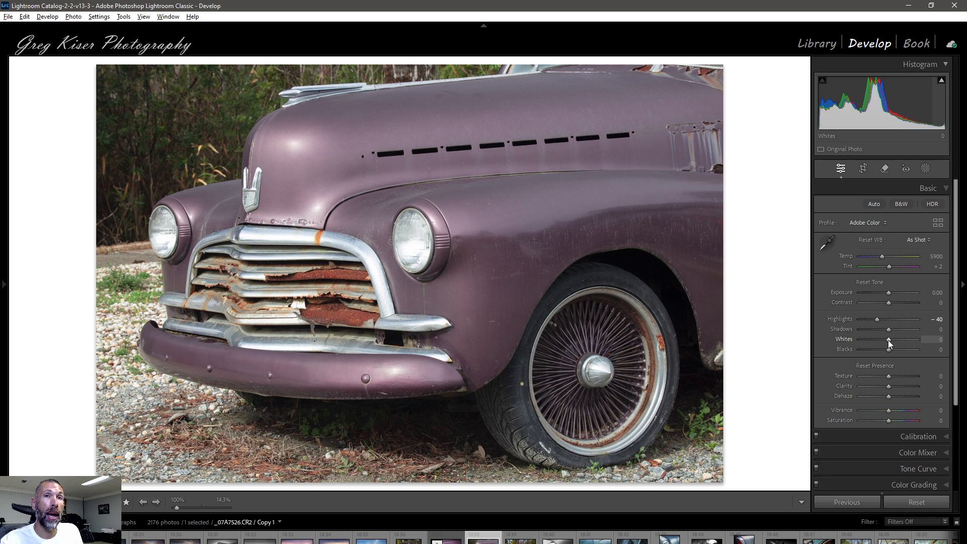
left_click(888, 340, "alt")
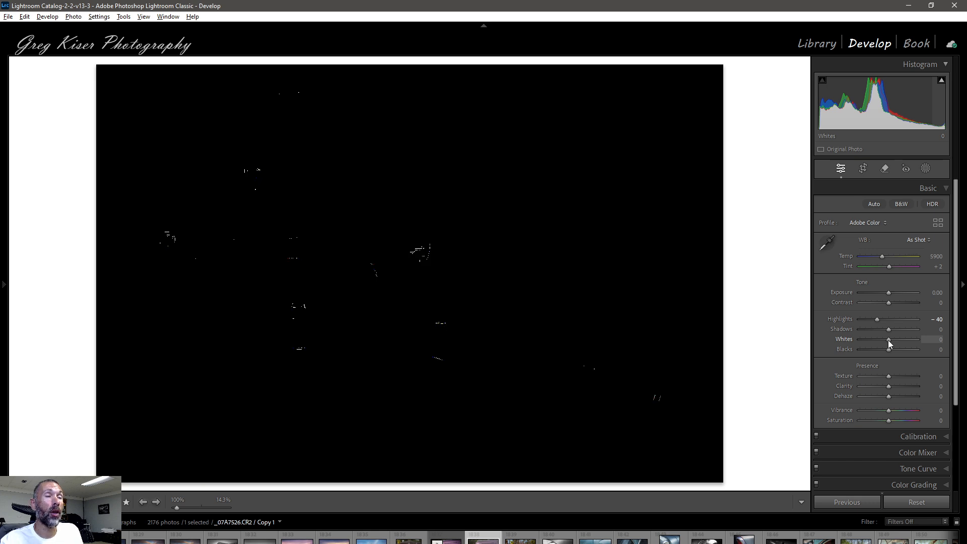
left_click_drag(887, 340, 889, 340)
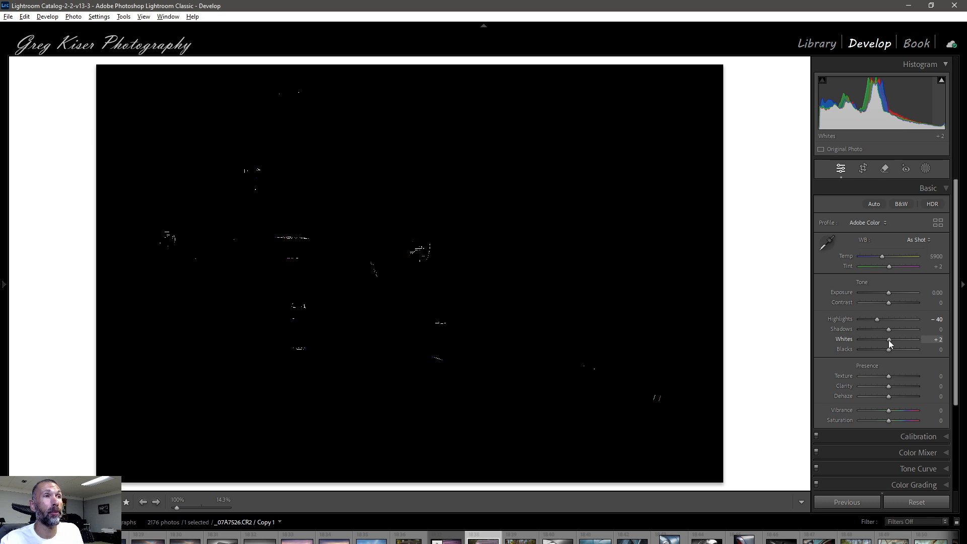
left_click_drag(888, 340, 888, 339)
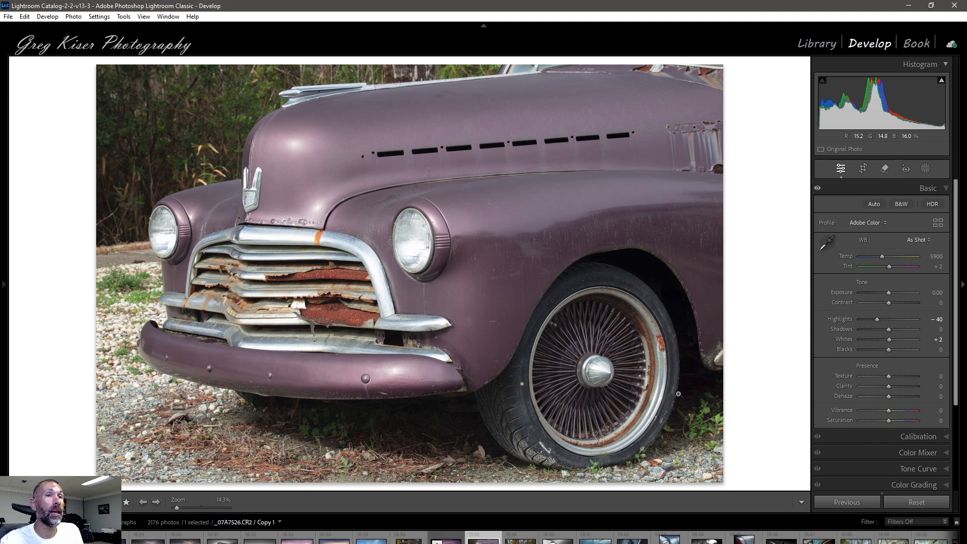
left_click_drag(890, 328, 914, 329)
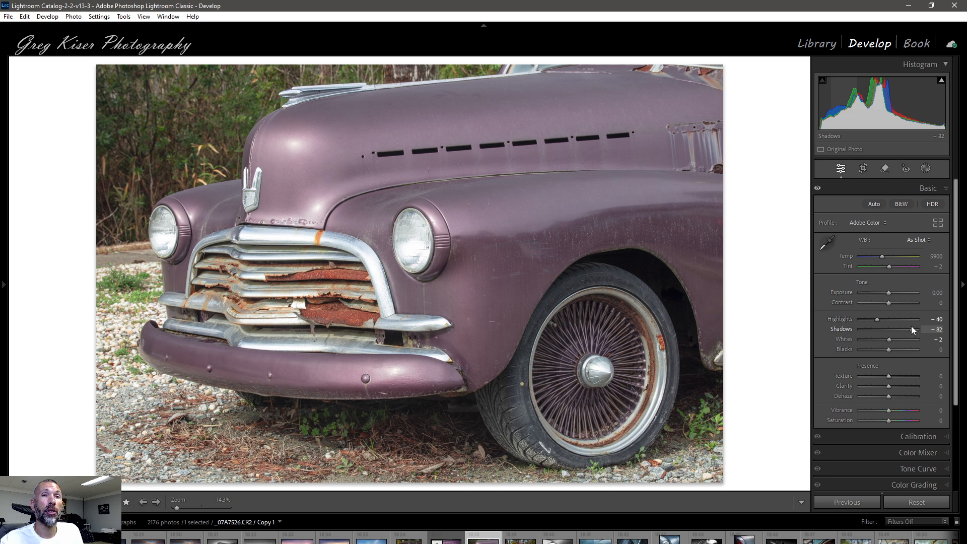
left_click_drag(913, 326, 890, 329)
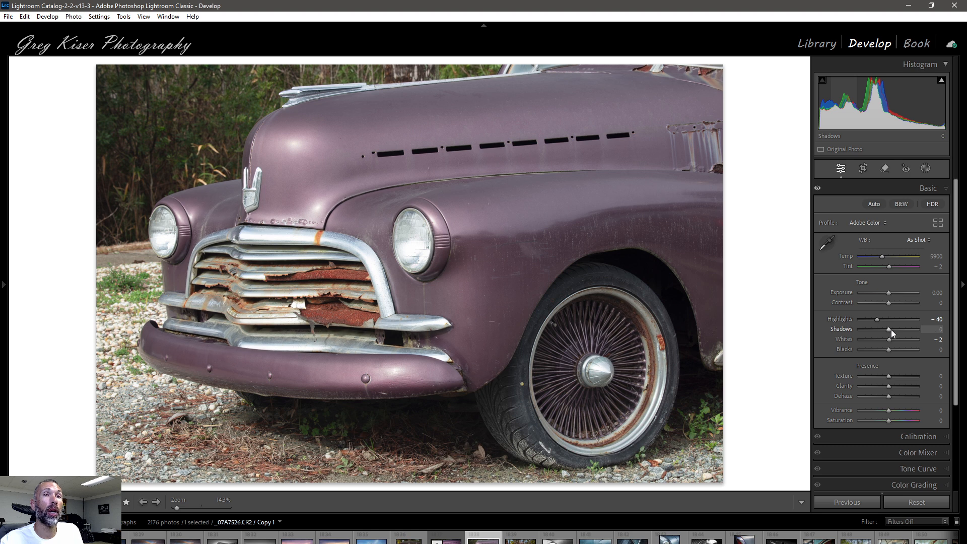
double_click(891, 330)
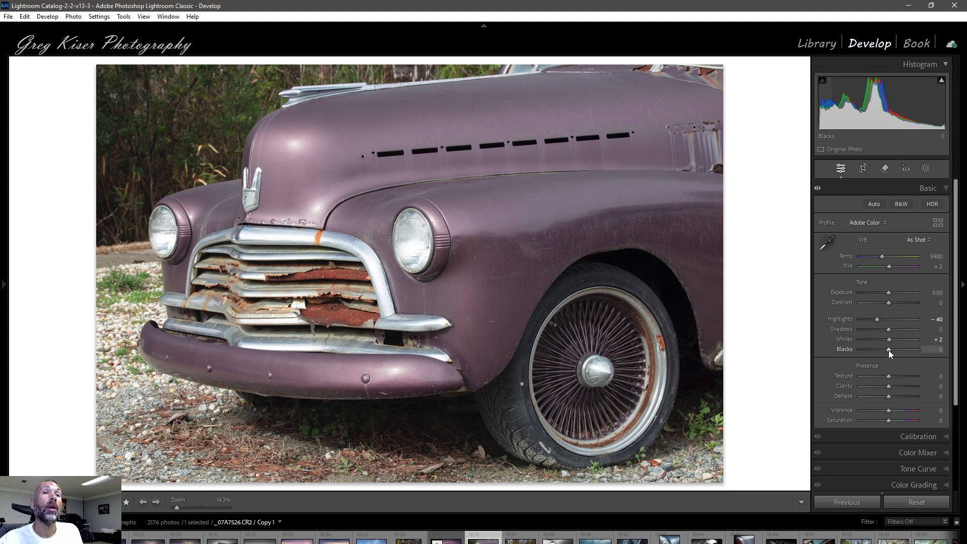
Step: Set Blacks to -12, judging the black point with the clipping preview
key("alt")
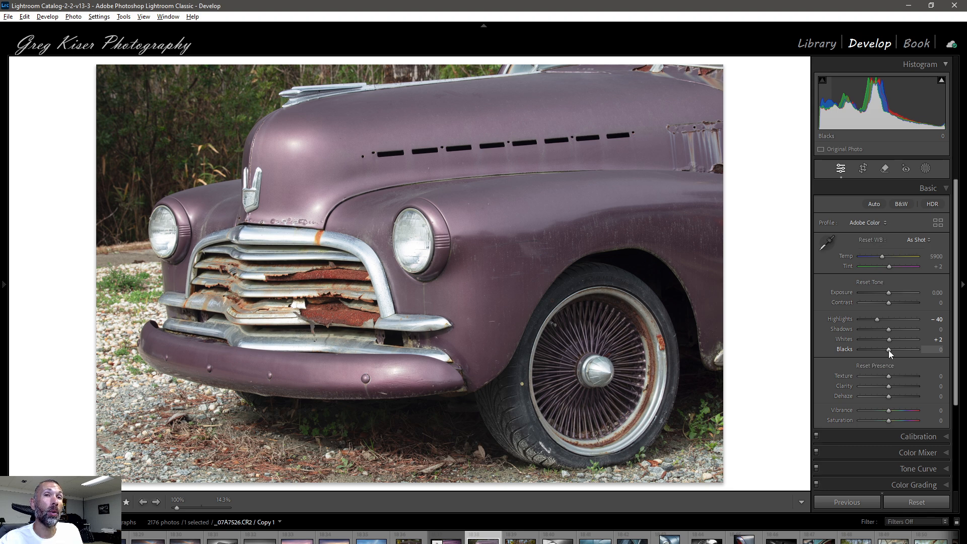
left_click(889, 349, "alt")
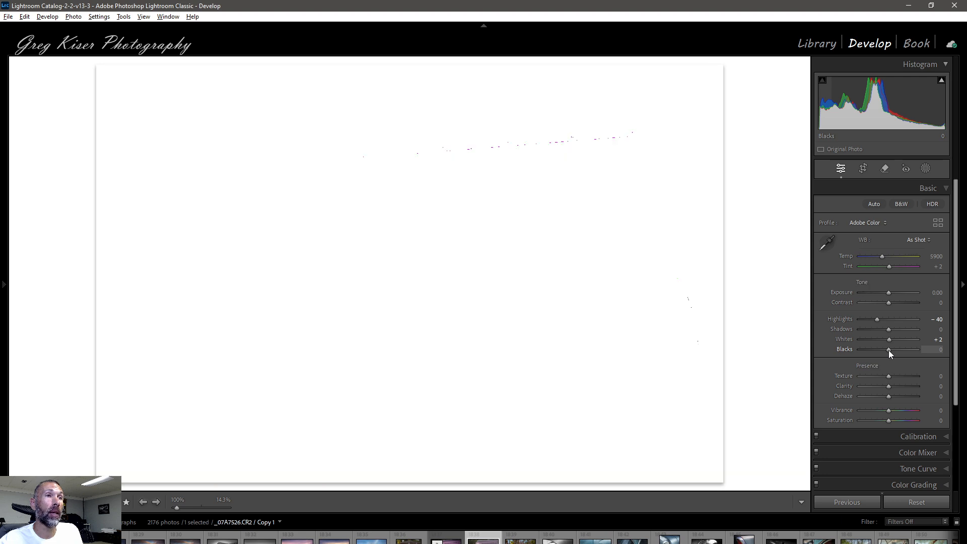
left_click_drag(888, 349, 884, 350)
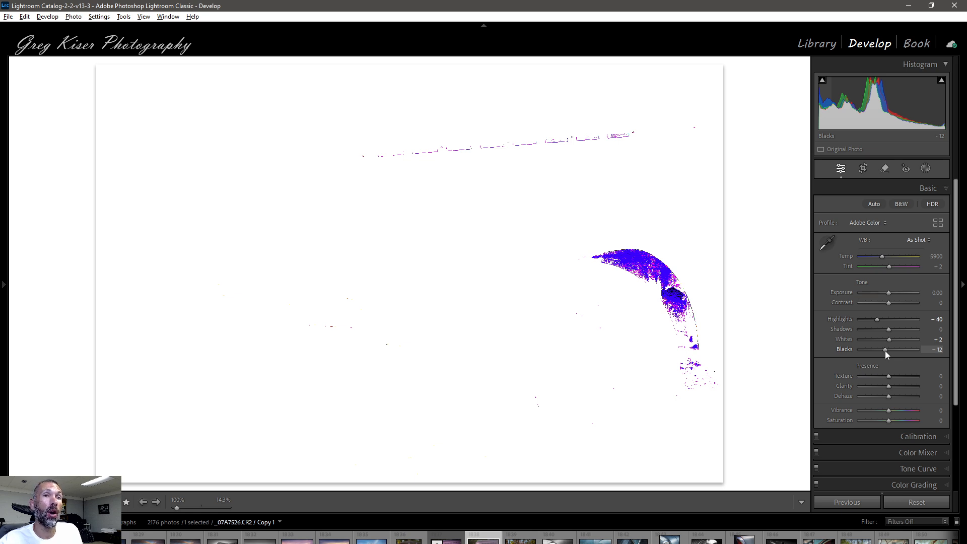
left_click_drag(884, 350, 885, 350)
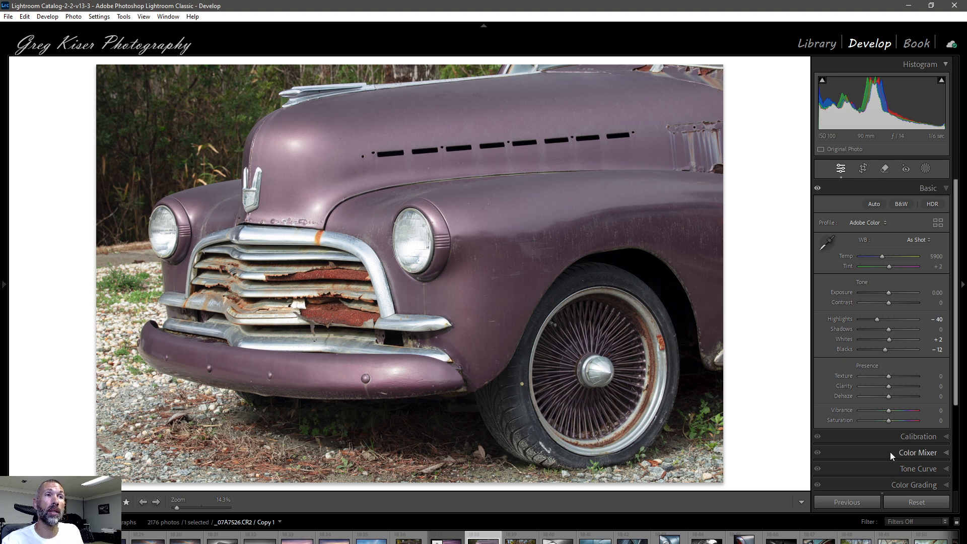
Step: Shape the tone curve by sampling the fender, lifting input 144 to output 150 and lowering input 73 to output 70
scroll(896, 427, "down", 3)
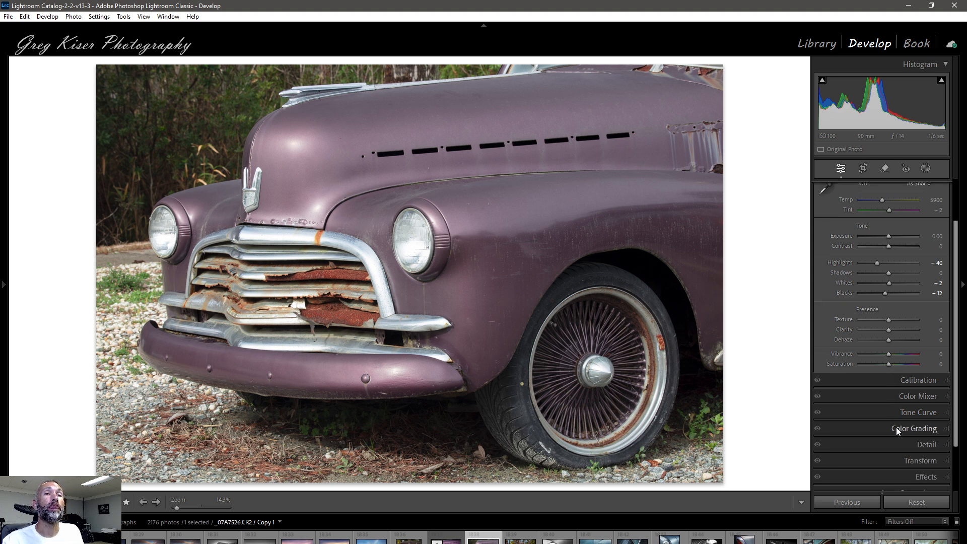
left_click(948, 416)
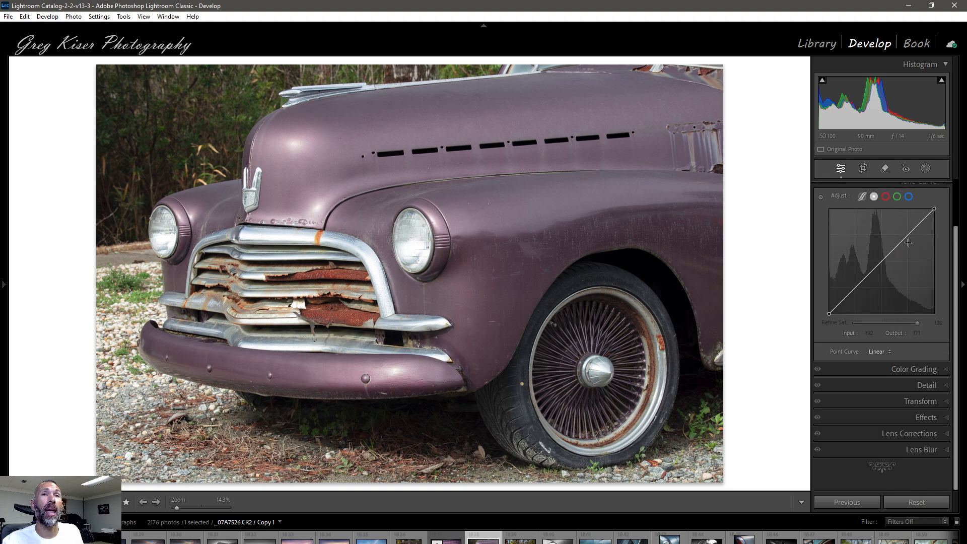
left_click(820, 198)
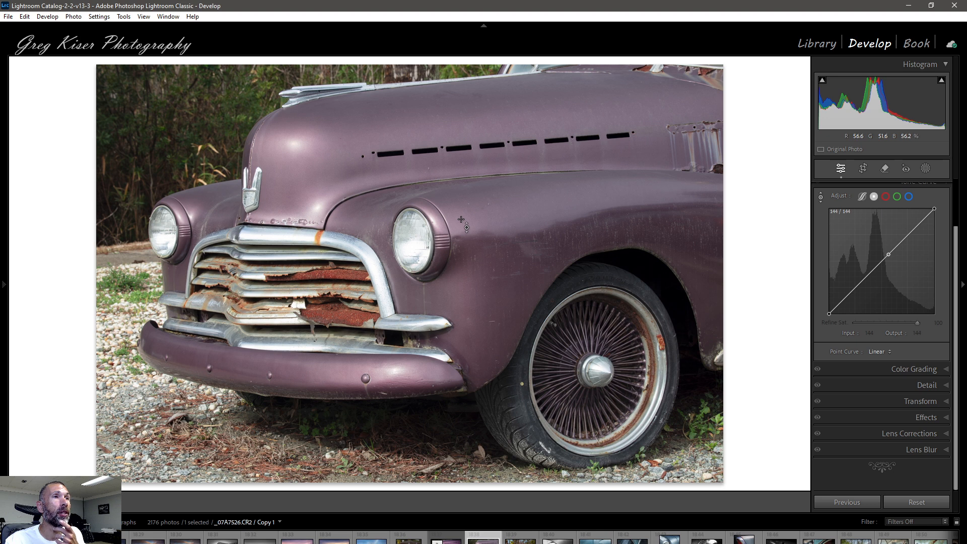
left_click_drag(461, 220, 461, 210)
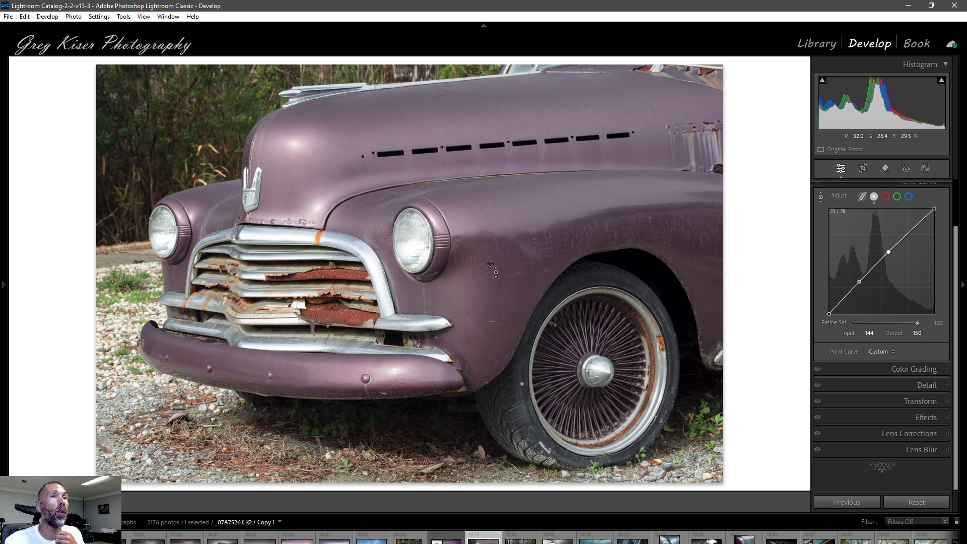
left_click_drag(496, 271, 495, 285)
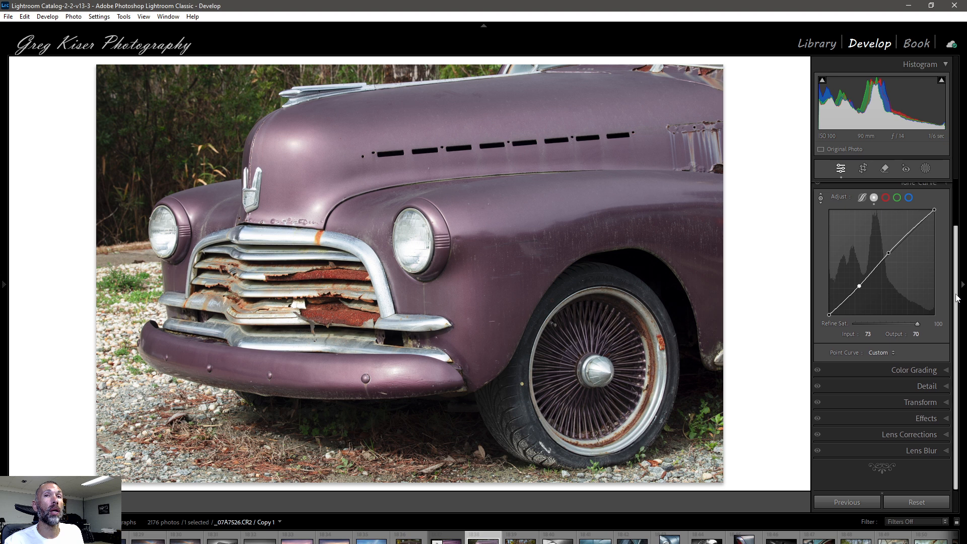
Step: Return to the Basic adjustments and raise Shadows to +32
scroll(954, 300, "up", 2)
left_click(929, 187)
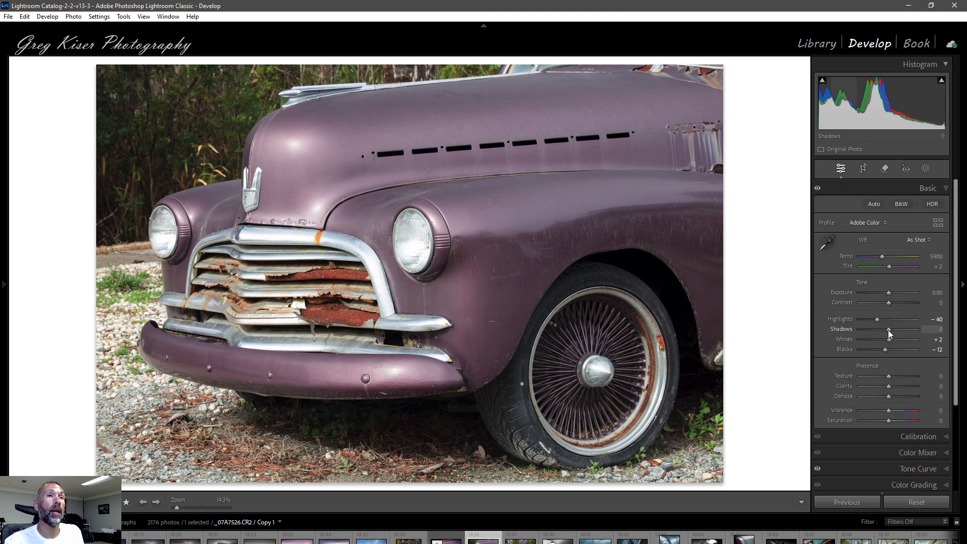
left_click_drag(887, 331, 892, 329)
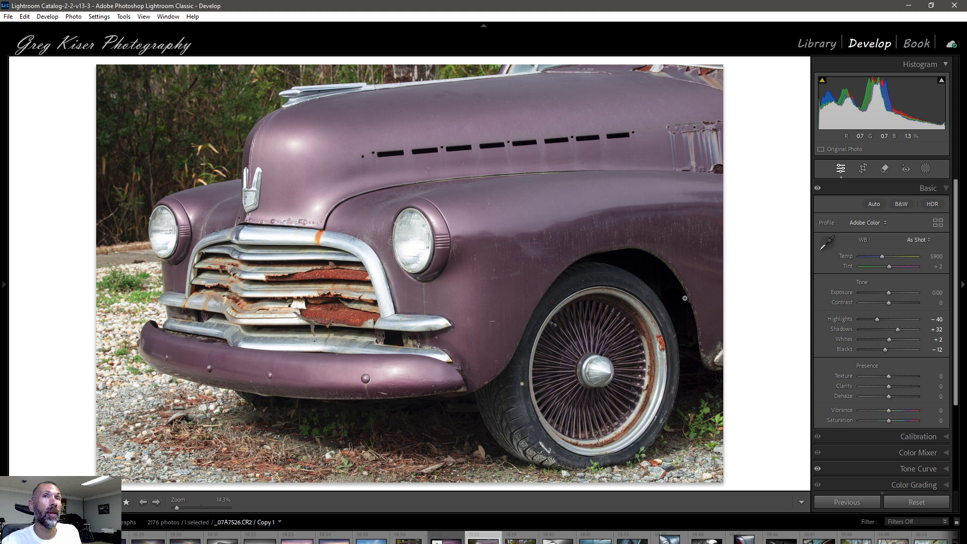
left_click(885, 349, "alt")
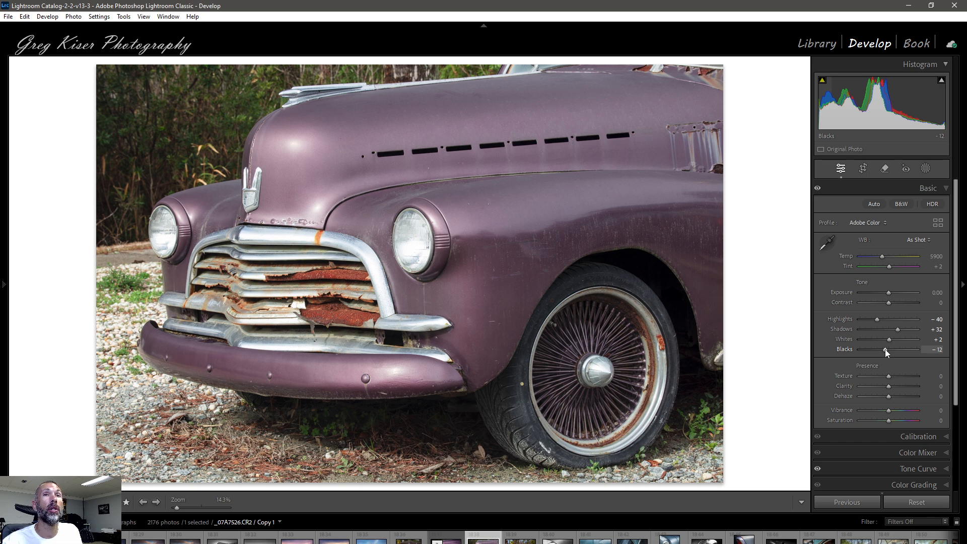
Step: Mask the car with Select Subject and paint the missed windshield and hood areas into the mask using brush B with Auto Mask off
left_click(927, 169)
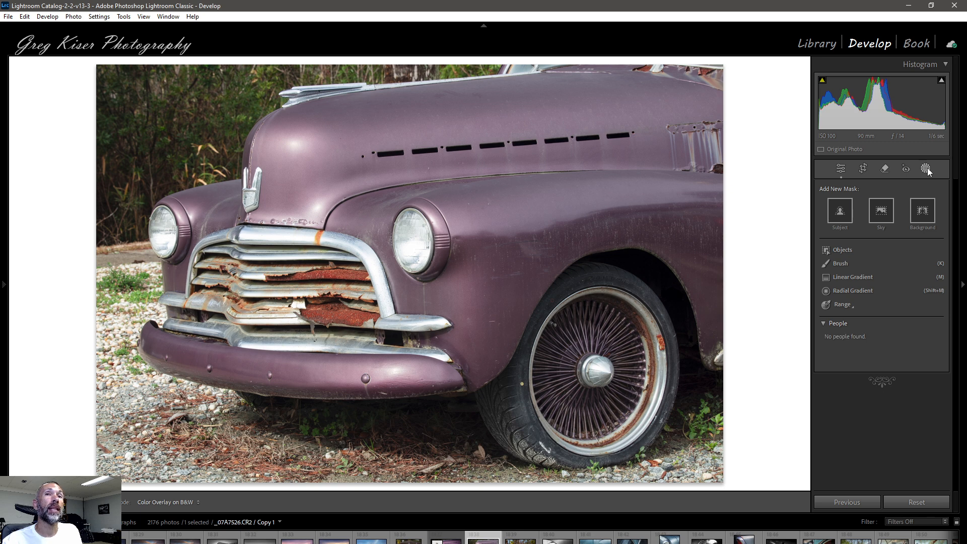
left_click(845, 218)
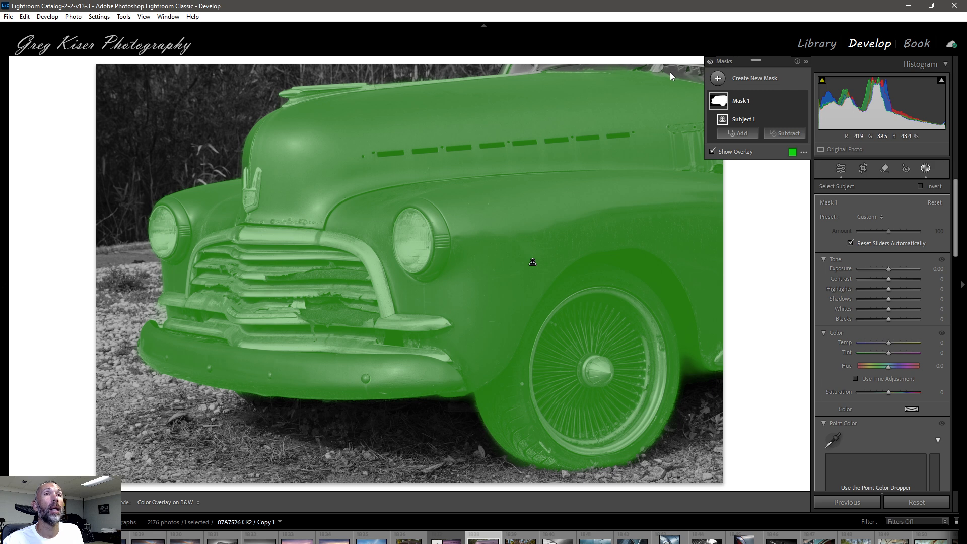
left_click(739, 134)
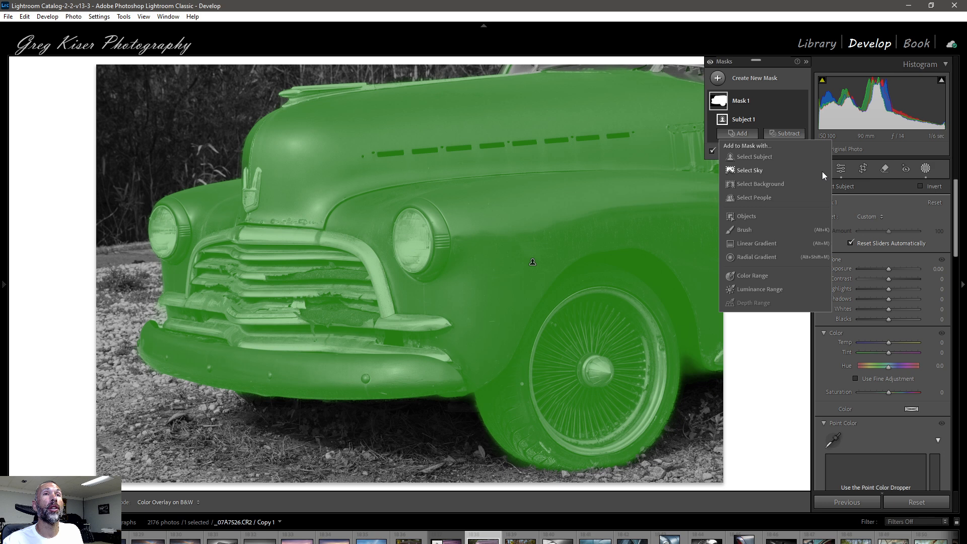
left_click(739, 229)
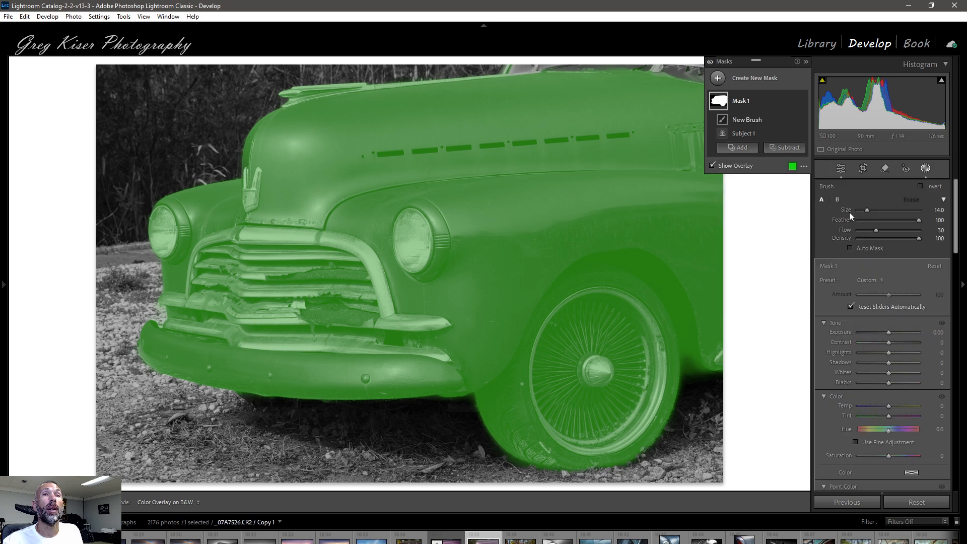
left_click(838, 200)
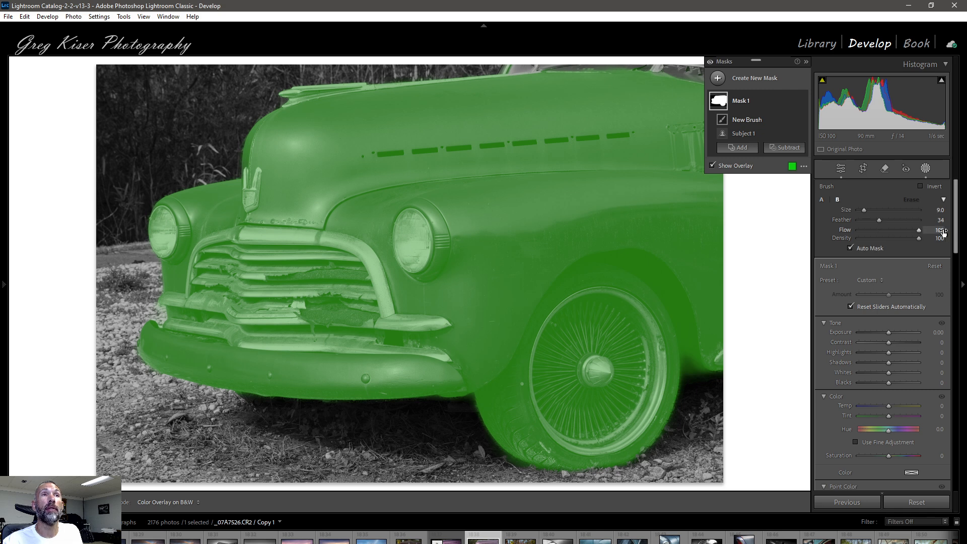
left_click(850, 248)
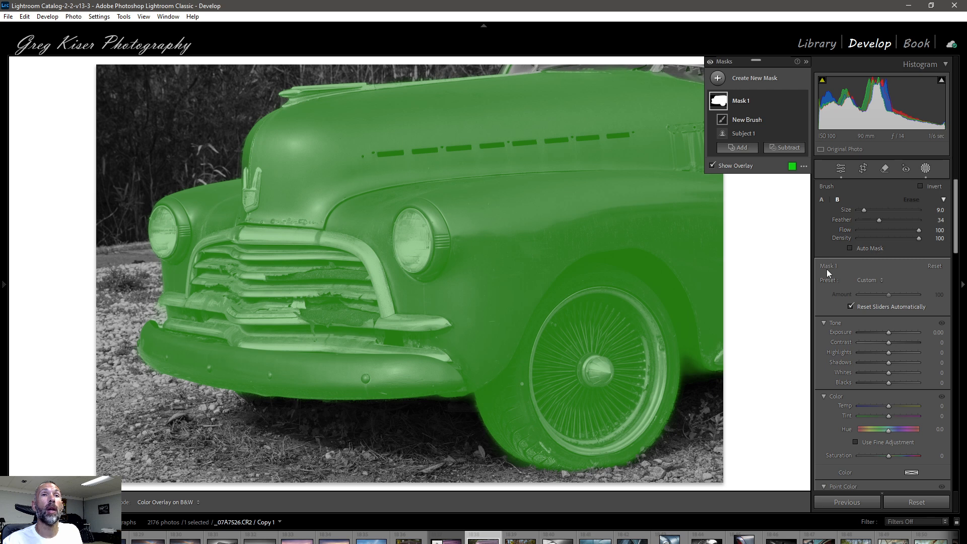
mouse_move(656, 73)
left_mouse_down()
mouse_move(717, 77)
mouse_move(520, 82)
mouse_move(522, 72)
mouse_move(516, 81)
mouse_move(706, 78)
mouse_move(704, 220)
left_mouse_up()
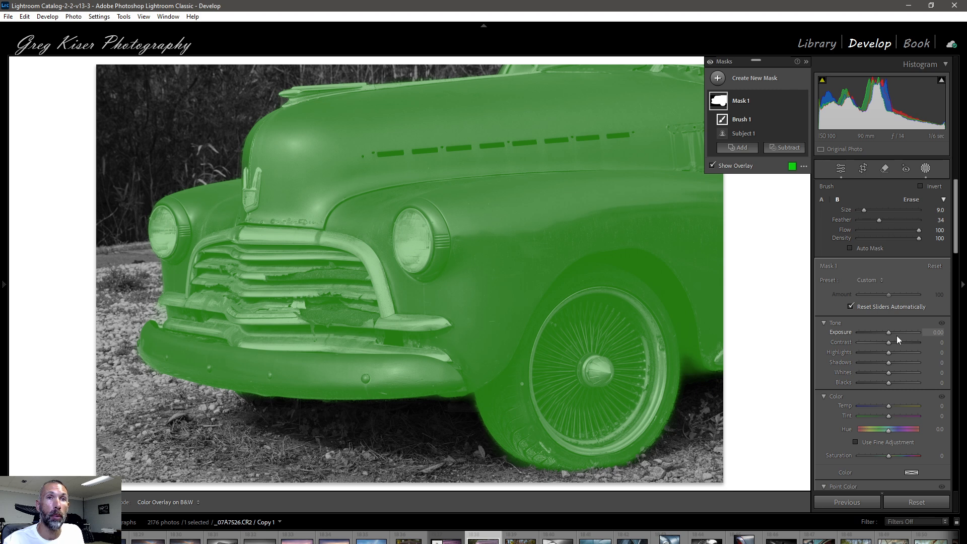
scroll(923, 426, "down", 5)
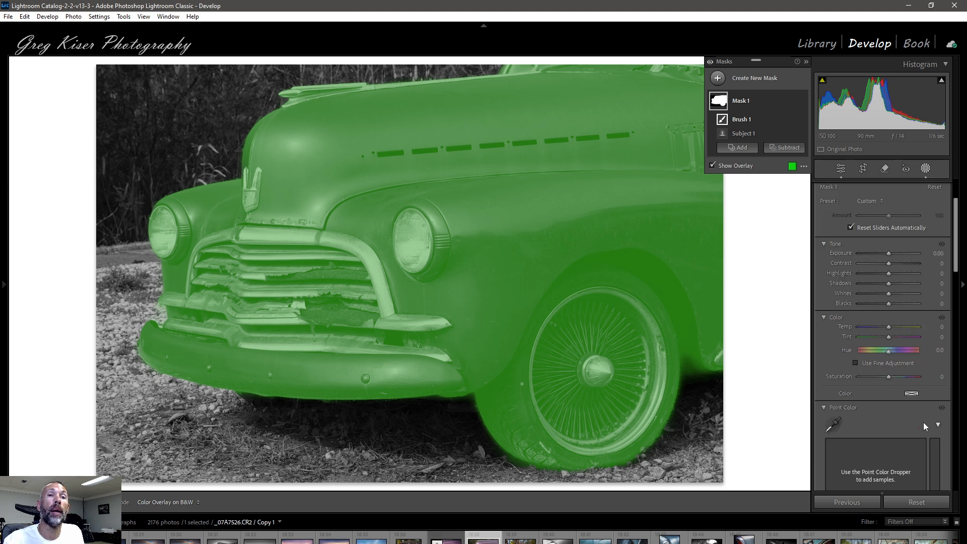
scroll(923, 423, "up", 5)
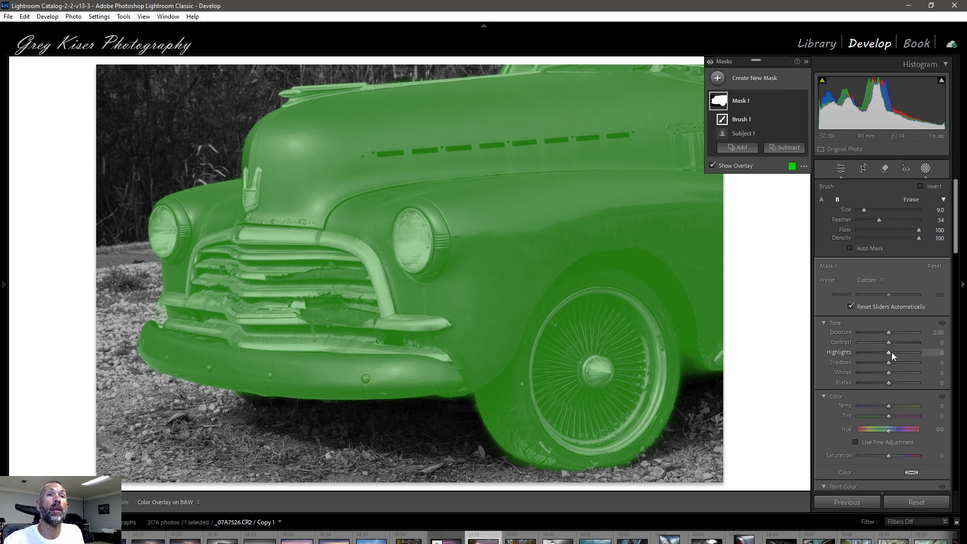
scroll(890, 303, "down", 5)
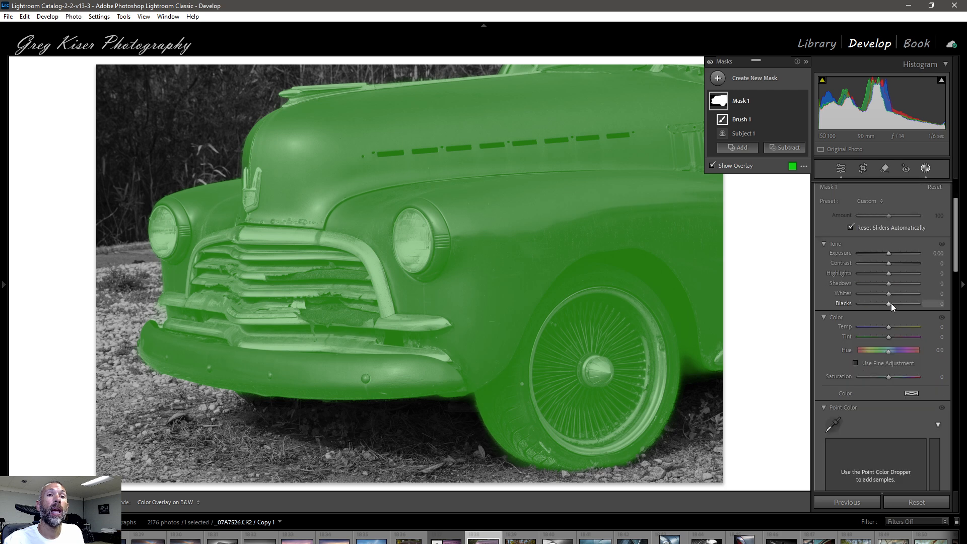
Step: Set Clarity to 25 for the car mask
scroll(891, 303, "down", 5)
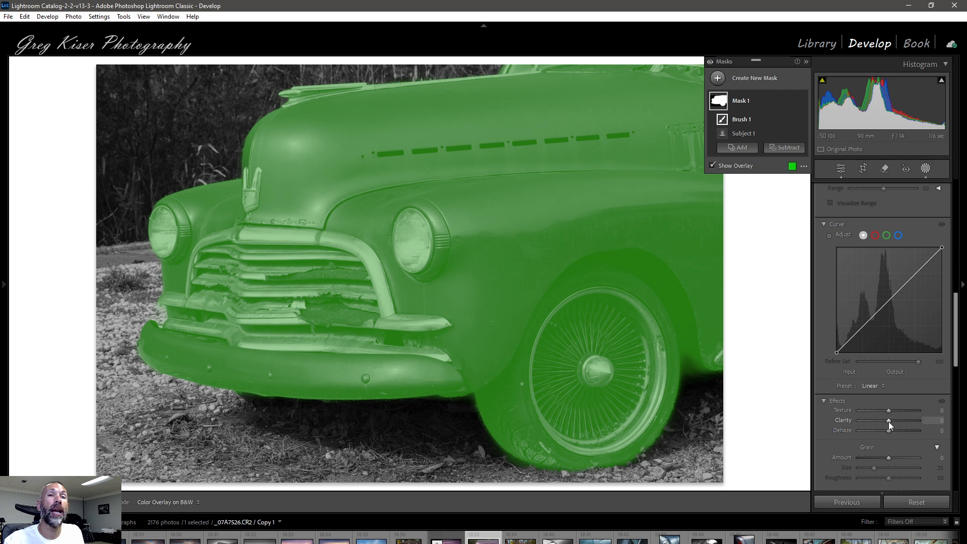
left_click_drag(888, 420, 896, 420)
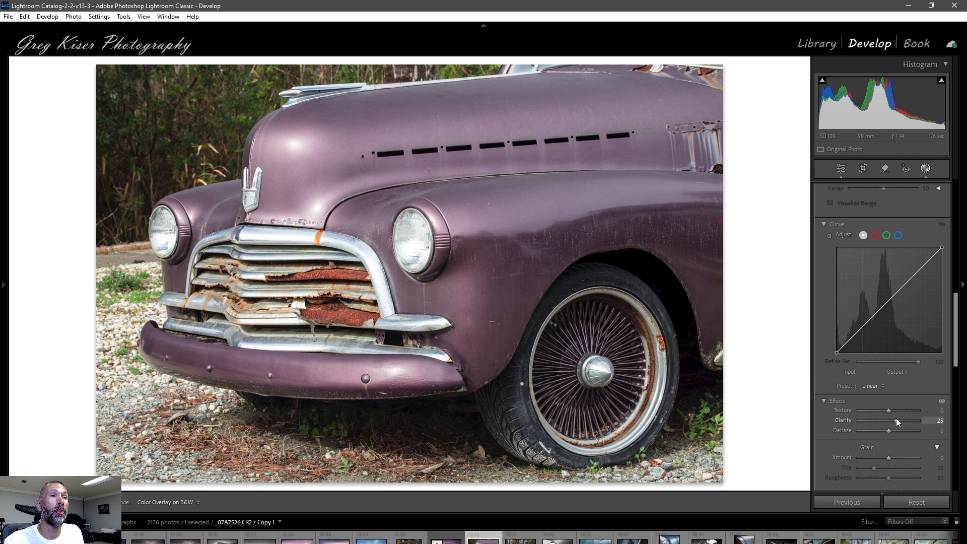
left_click_drag(896, 419, 896, 419)
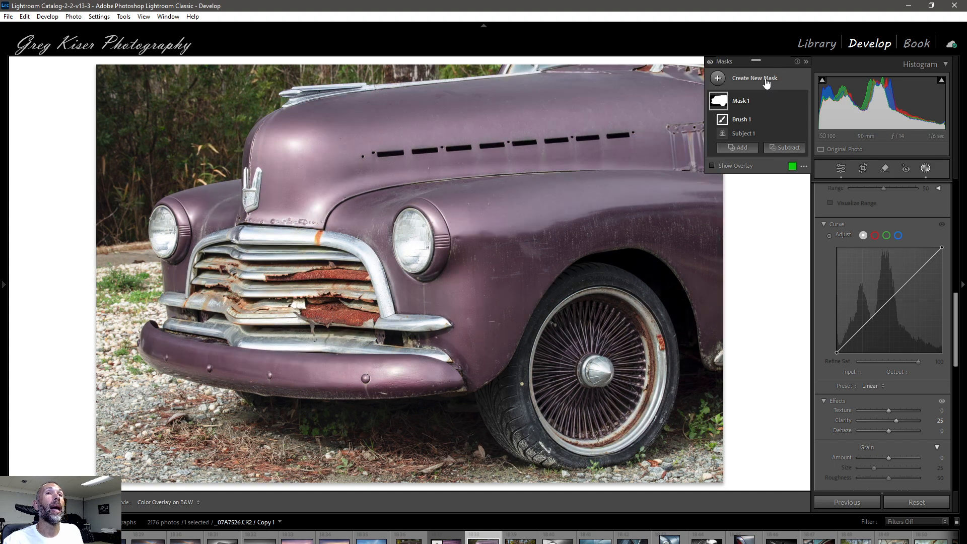
Step: Add a radial gradient mask centered on the front wheel, fit its ellipse to the rim, and set its feather to 58
left_click(766, 82)
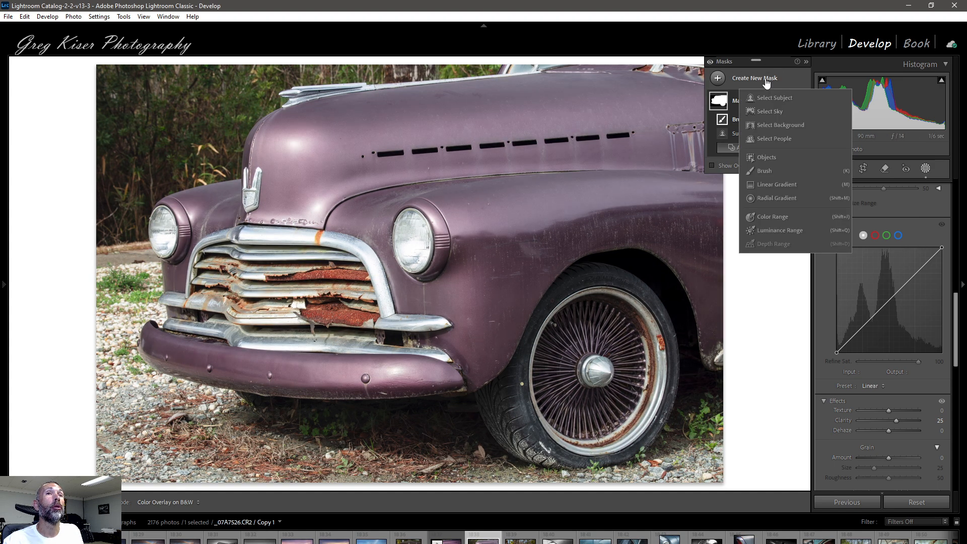
left_click(776, 200)
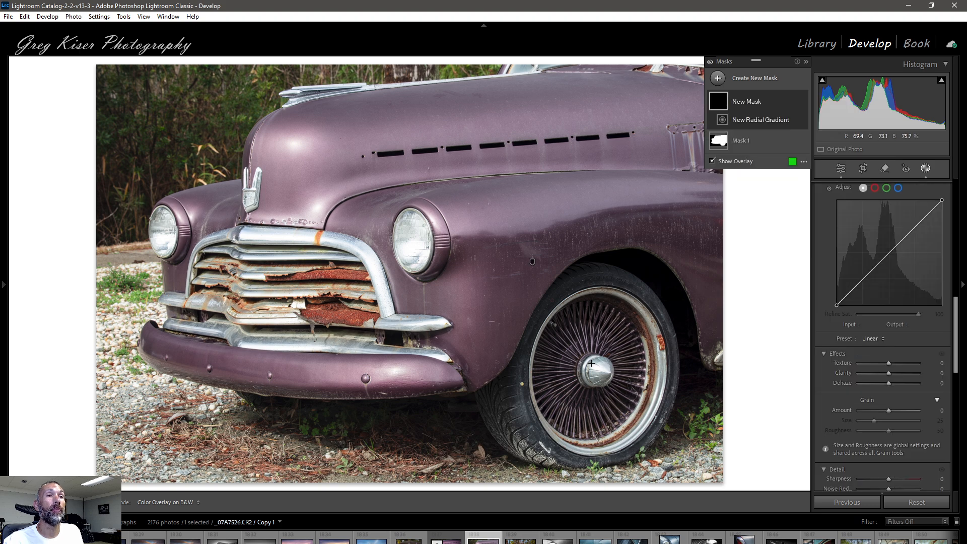
left_click_drag(595, 374, 656, 452)
left_click_drag(592, 373, 597, 369)
left_click_drag(622, 433, 613, 437)
left_click_drag(537, 363, 533, 364)
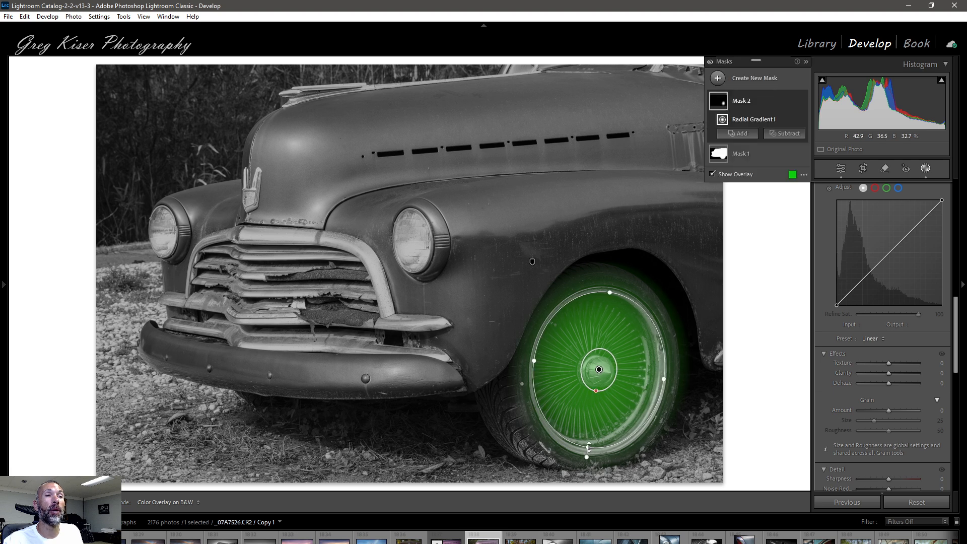
left_click_drag(587, 446, 588, 450)
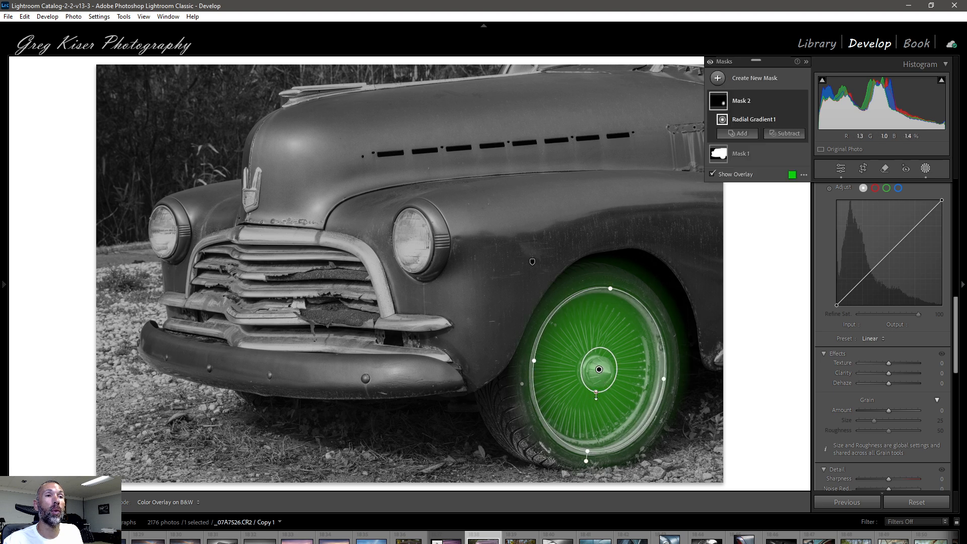
left_click_drag(598, 392, 594, 404)
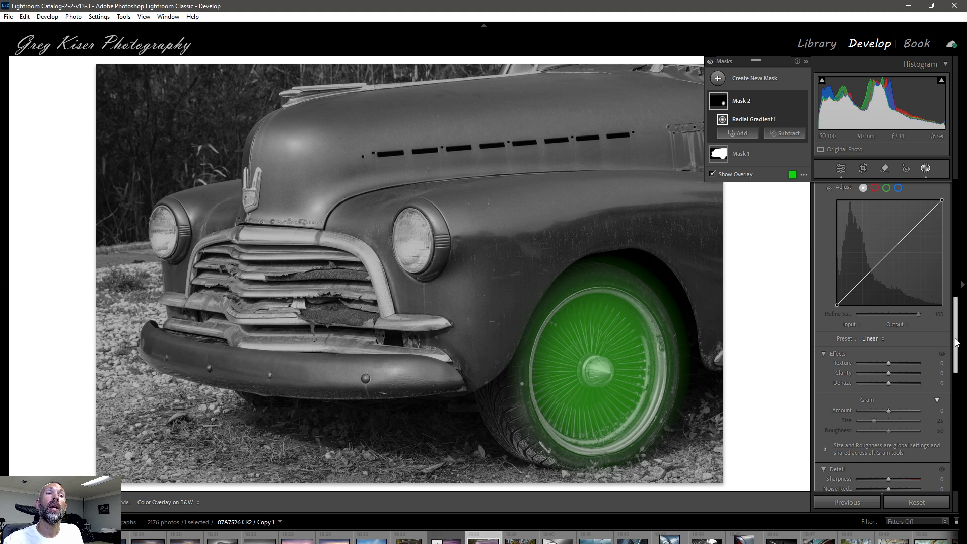
Step: Shape the wheel mask's curve by sampling the hub, lifting input 205 to about 220, and pulling the darker spoke tones down slightly
left_click_drag(956, 342, 958, 328)
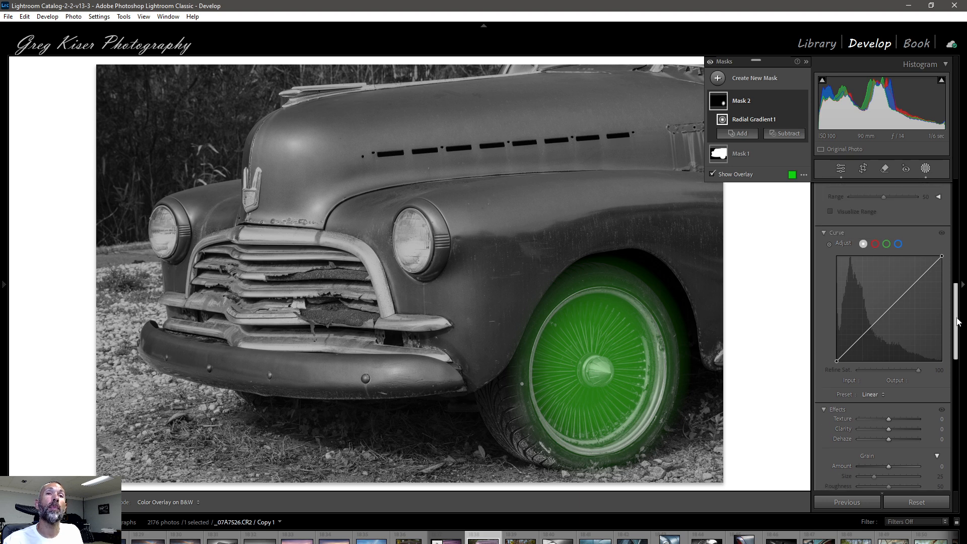
left_click(829, 244)
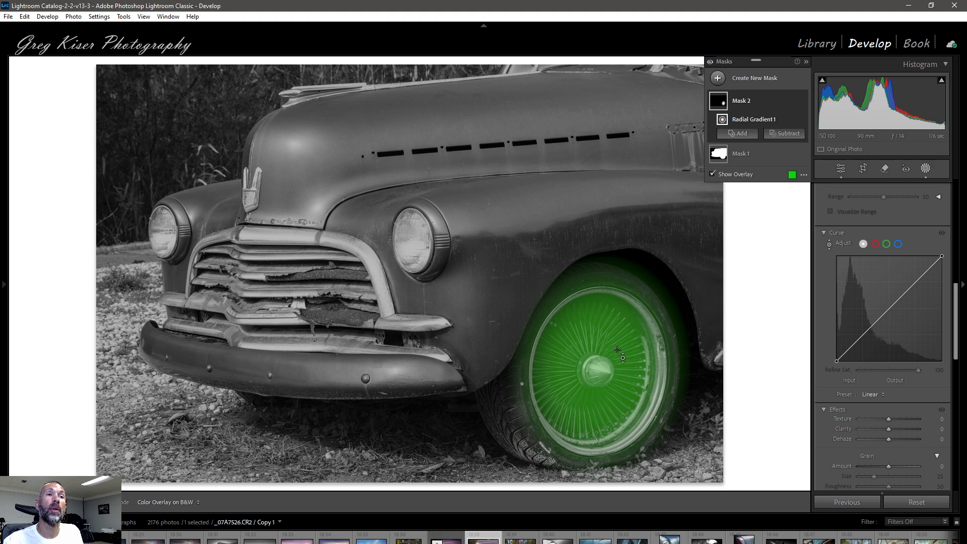
left_click(597, 366)
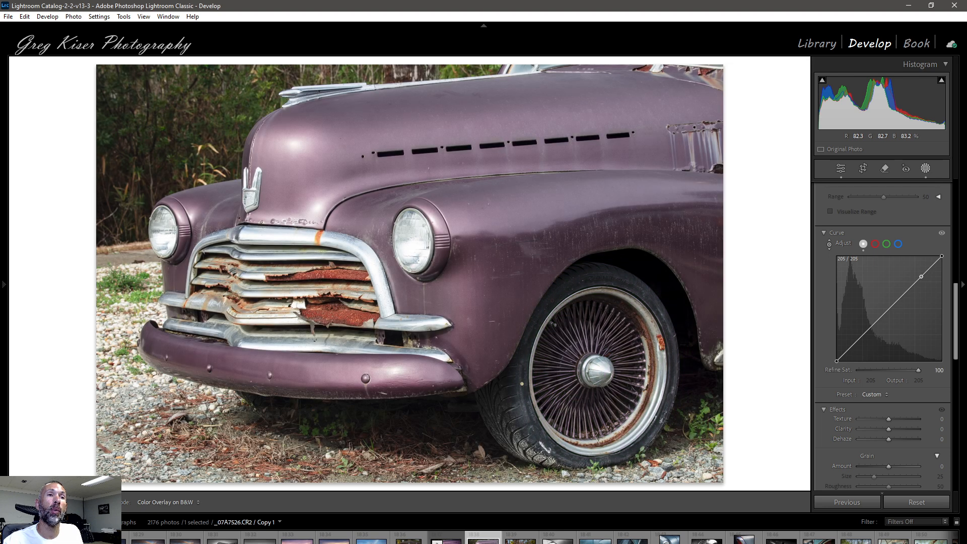
left_click_drag(597, 367, 597, 358)
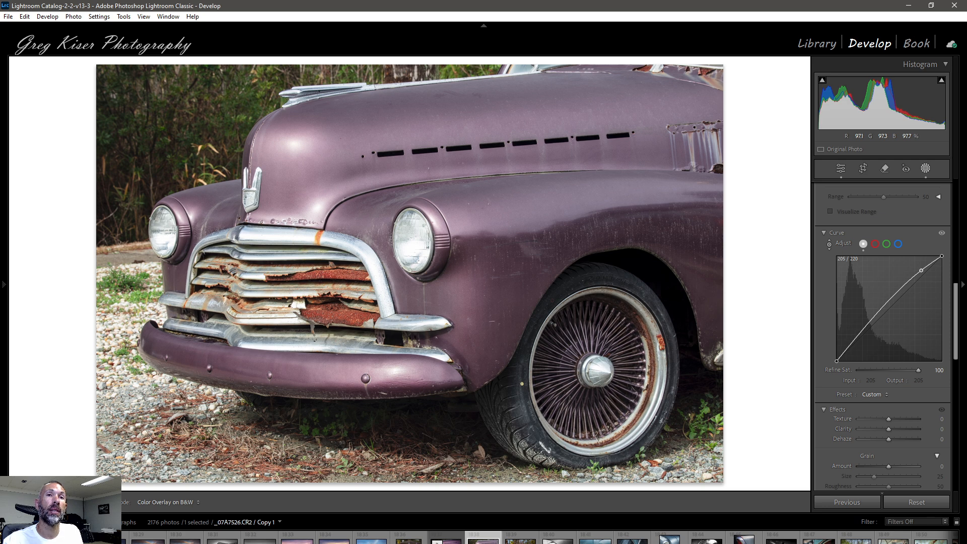
left_click_drag(921, 271, 921, 269)
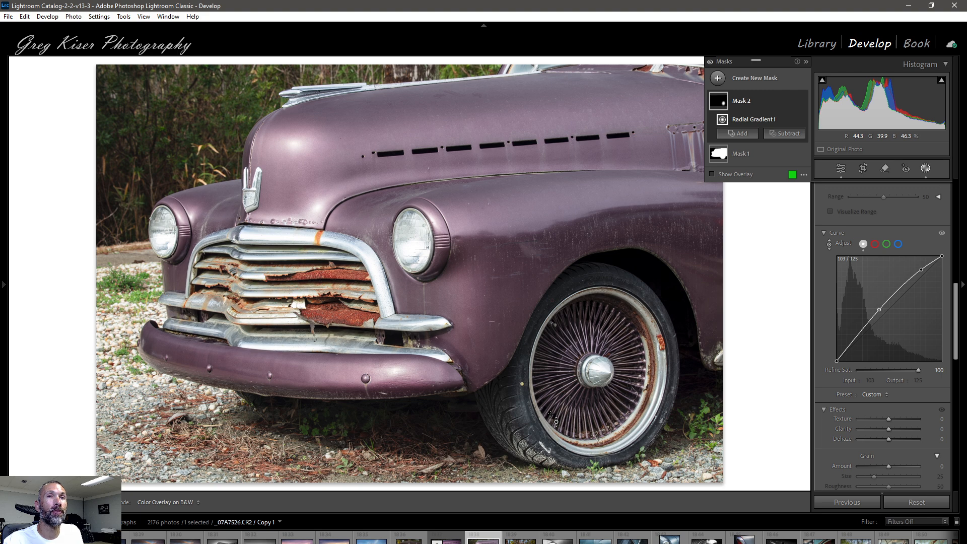
left_click_drag(550, 414, 550, 420)
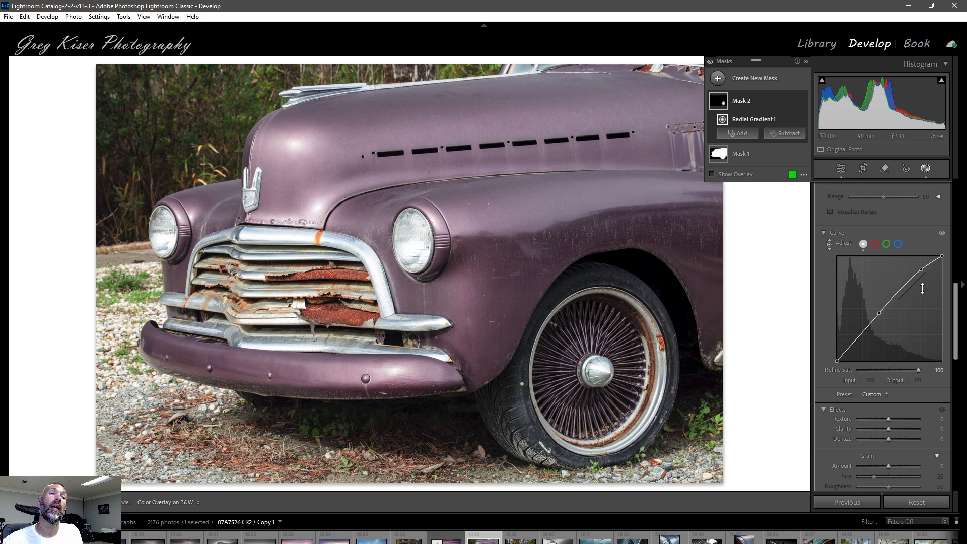
Step: Raise the wheel mask's Exposure to 0.14
scroll(932, 260, "up", 10)
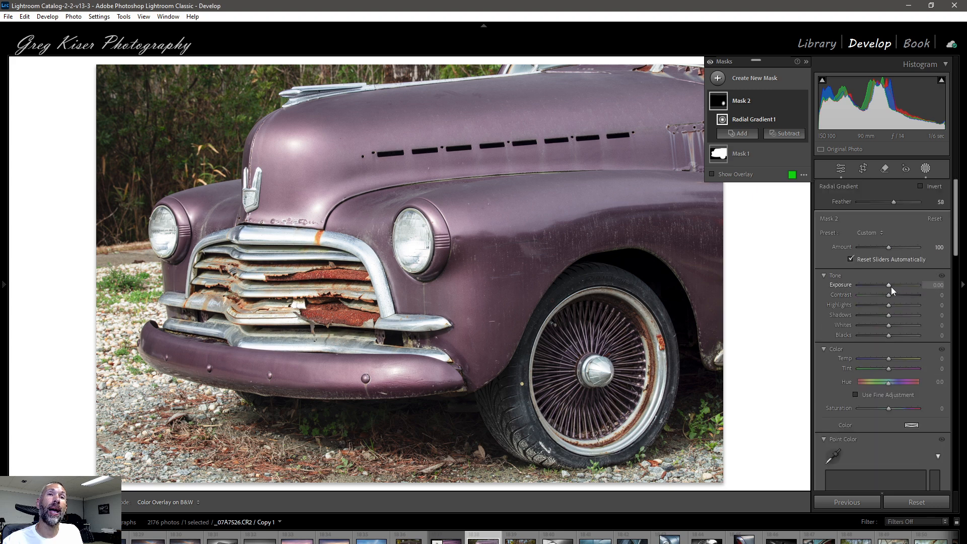
left_click_drag(890, 286, 890, 286)
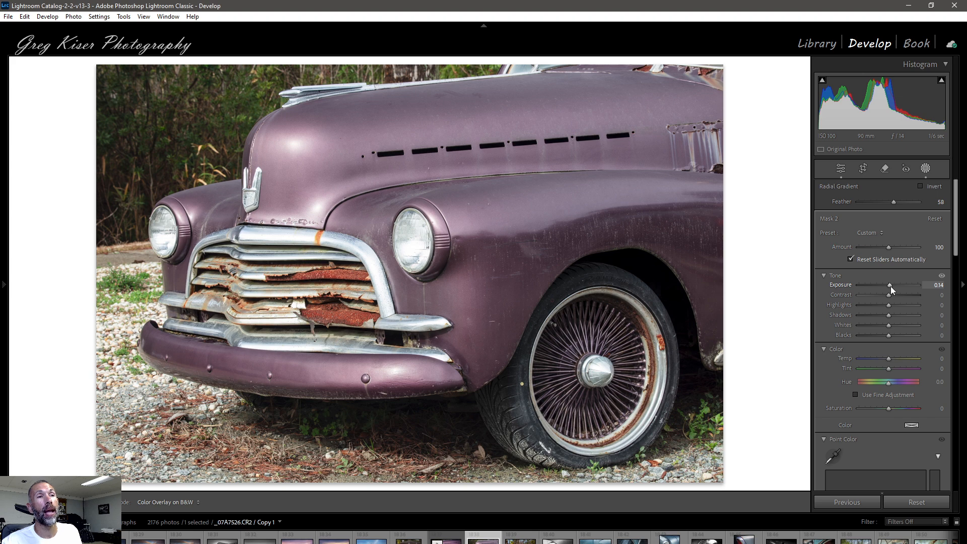
left_click_drag(891, 290, 891, 292)
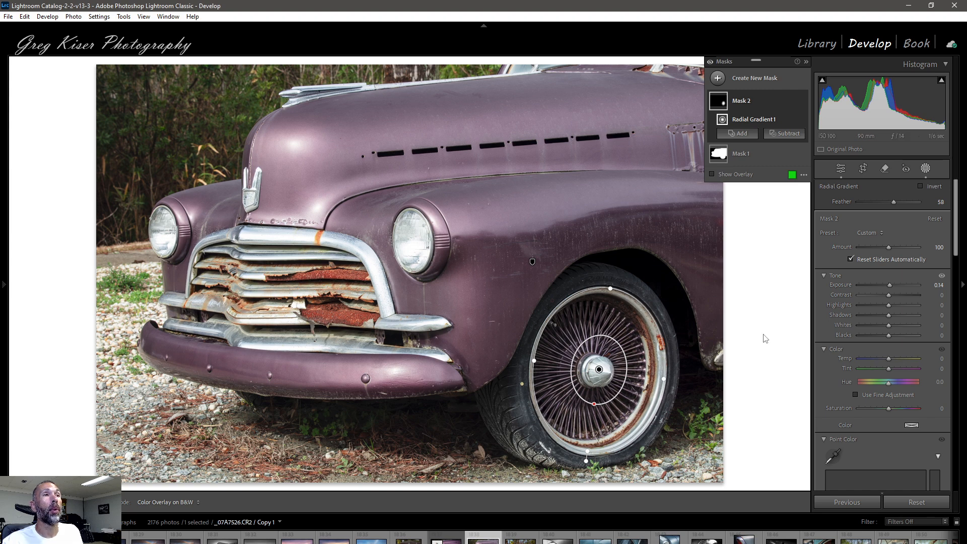
Step: Create a Select Background mask and lower its Exposure to -0.34
left_click(764, 78)
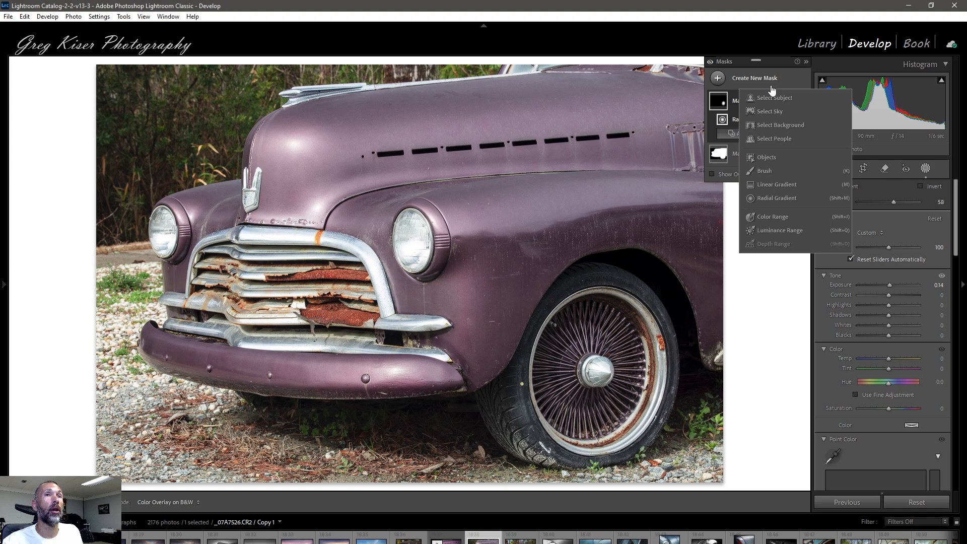
left_click(781, 125)
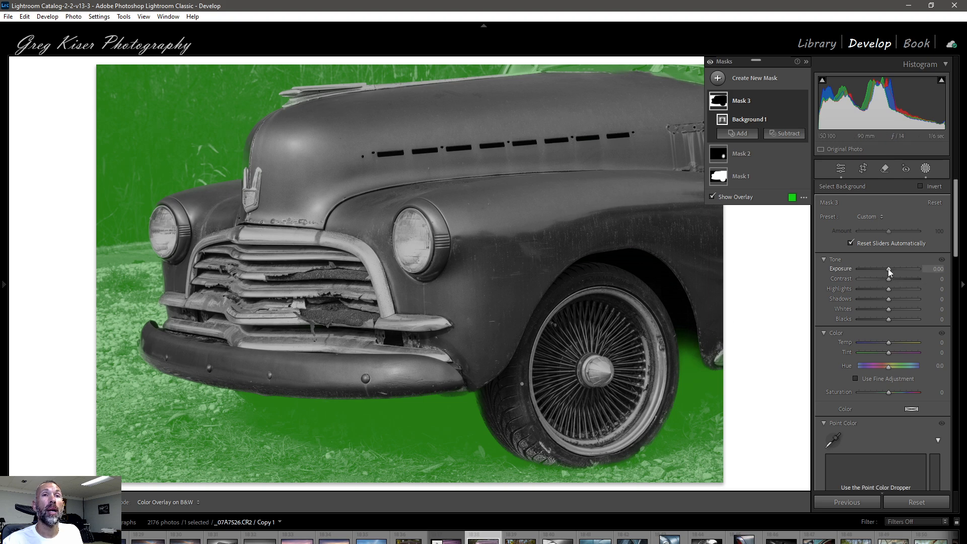
left_click_drag(888, 269, 885, 268)
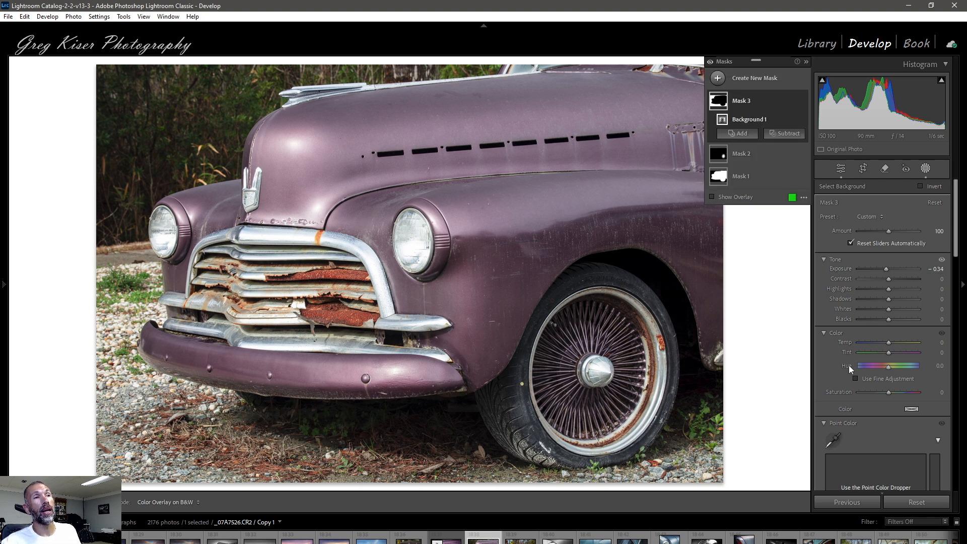
Step: Create a linear gradient mask from the photo's upper-right corner down to the wheel and intersect it with Select Subject
left_click(757, 79)
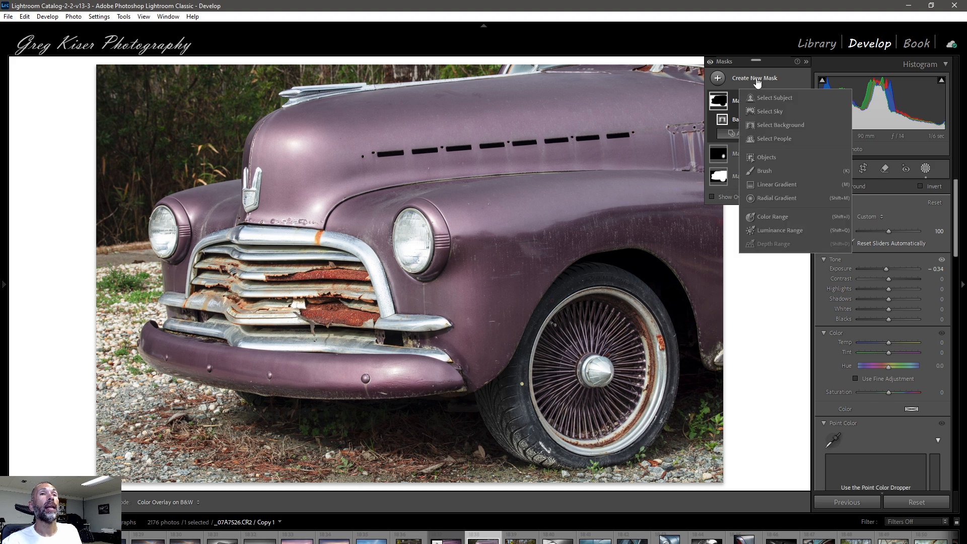
left_click(786, 184)
mouse_move(694, 70)
left_mouse_down()
mouse_move(600, 205)
mouse_move(593, 247)
mouse_move(607, 280)
left_mouse_up()
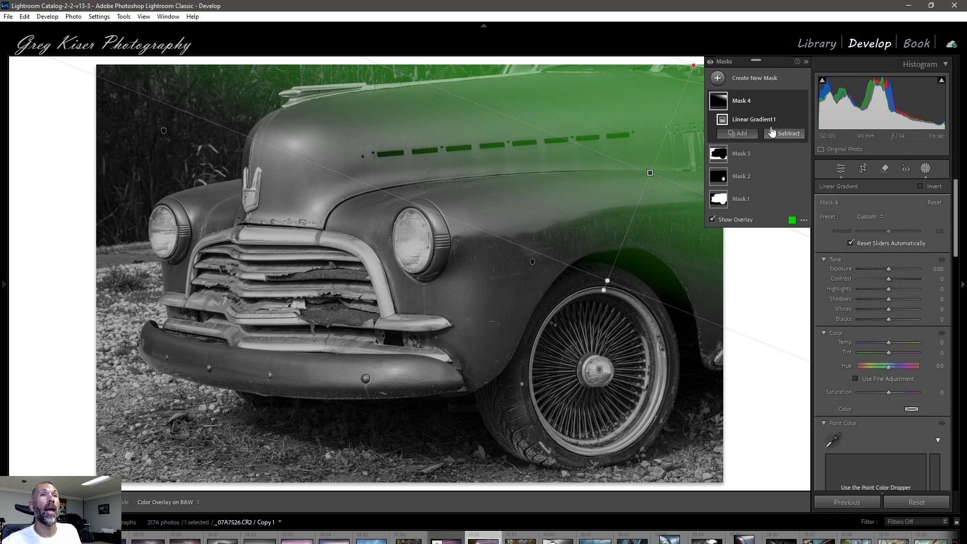
key("alt")
left_click(765, 133, "alt")
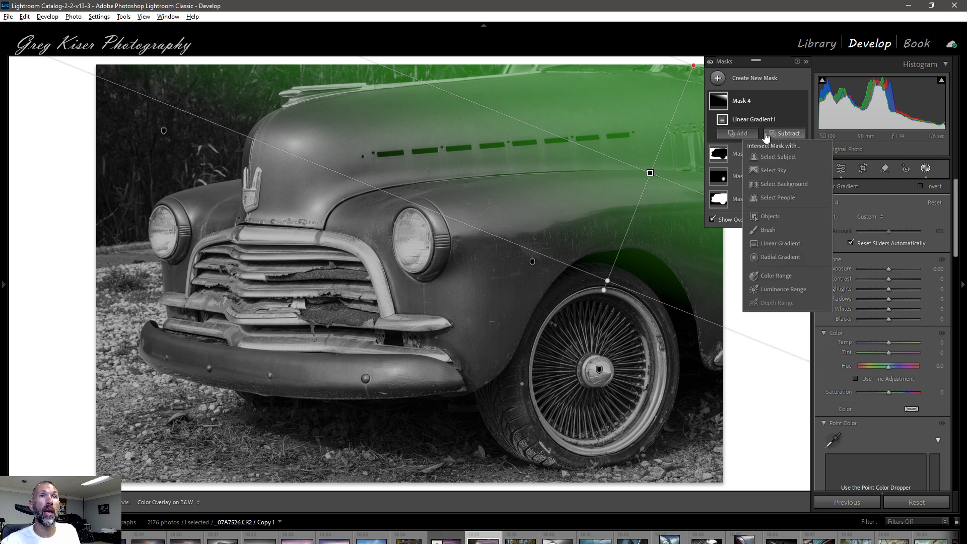
left_click(772, 158)
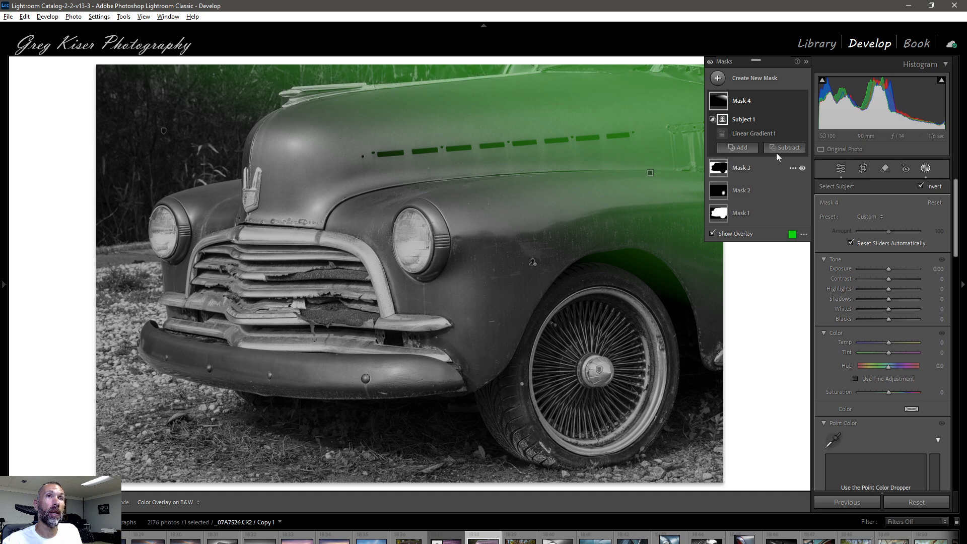
Step: Brush the missed windshield area into the gradient mask and set its Exposure to -0.27
left_click(741, 147)
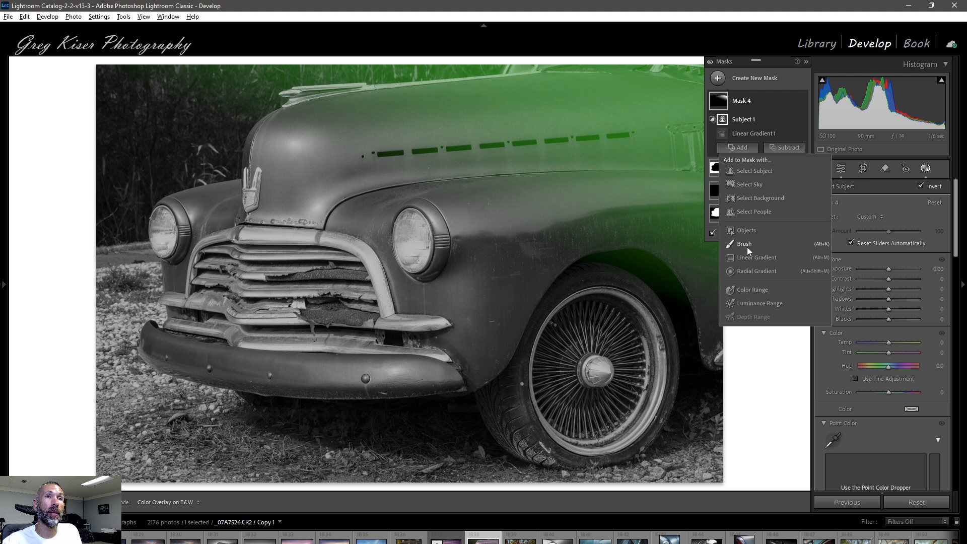
left_click(747, 245)
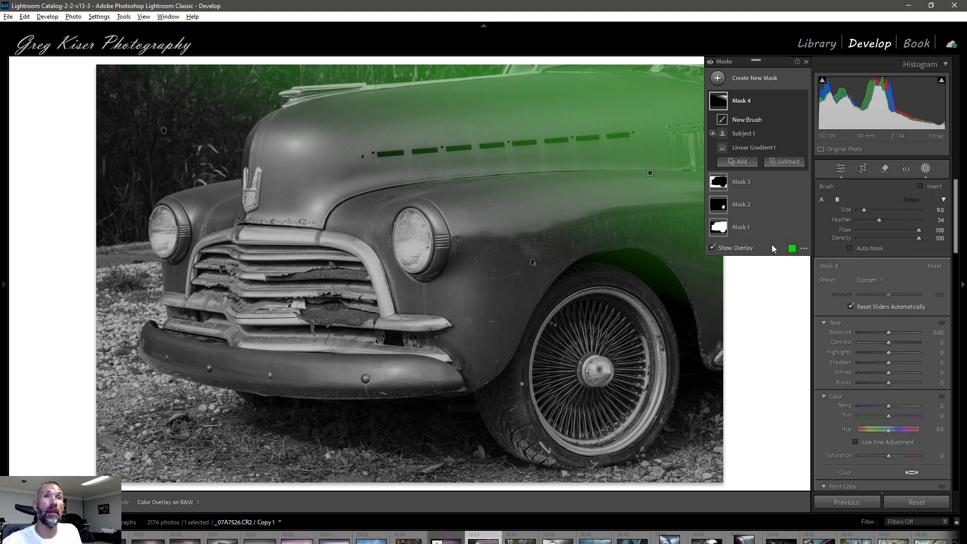
mouse_move(639, 68)
left_mouse_down()
mouse_move(521, 70)
mouse_move(715, 76)
left_mouse_up()
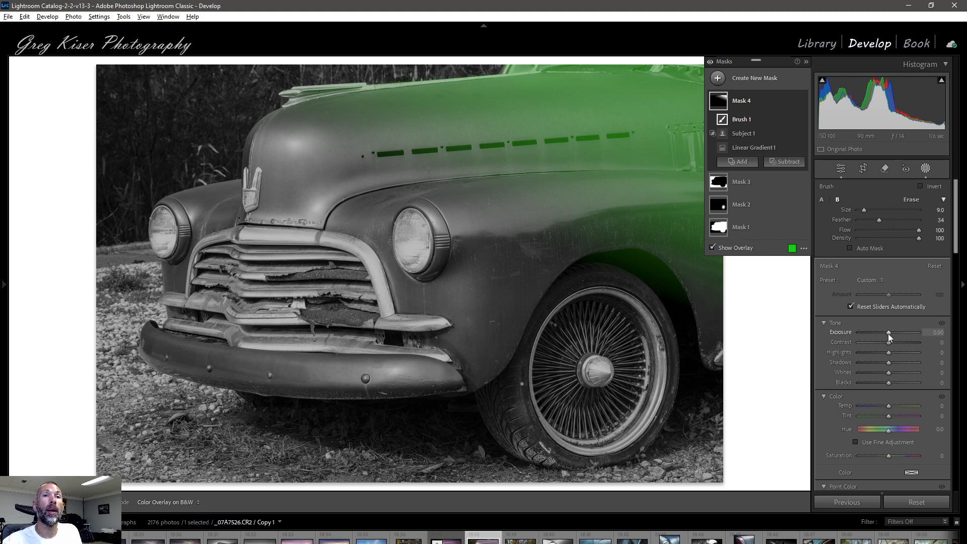
left_click_drag(887, 333, 886, 333)
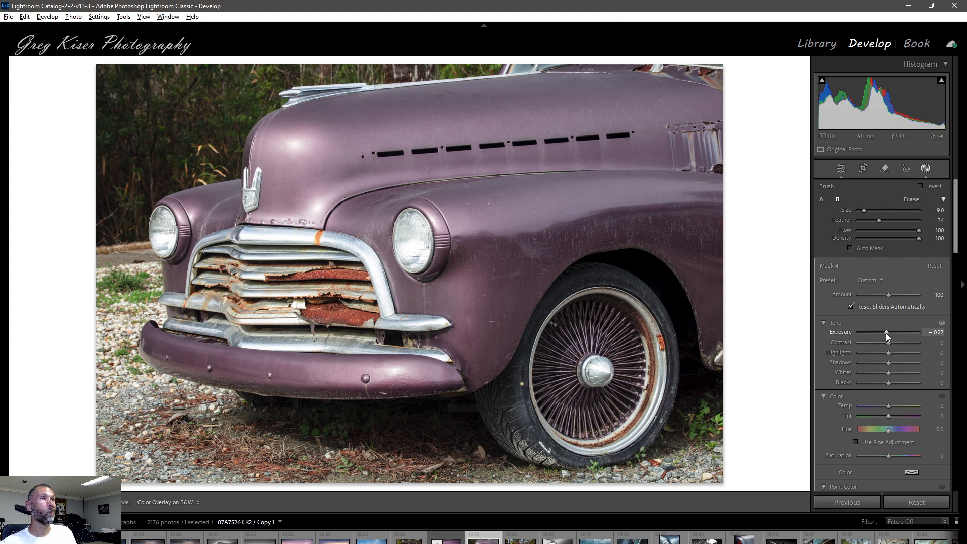
Step: Hide the mask overlay and compare the photo with all masks switched off and back on
key("o")
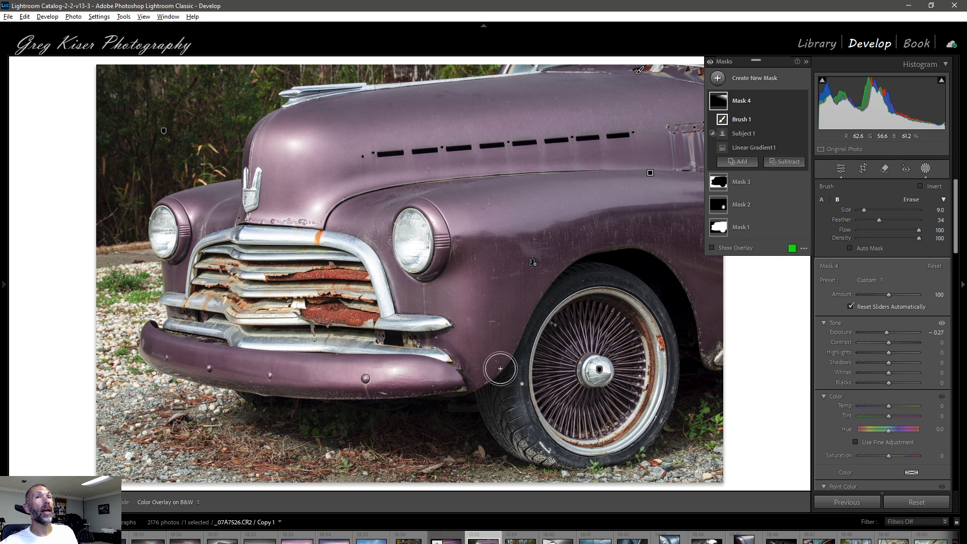
left_click(711, 63)
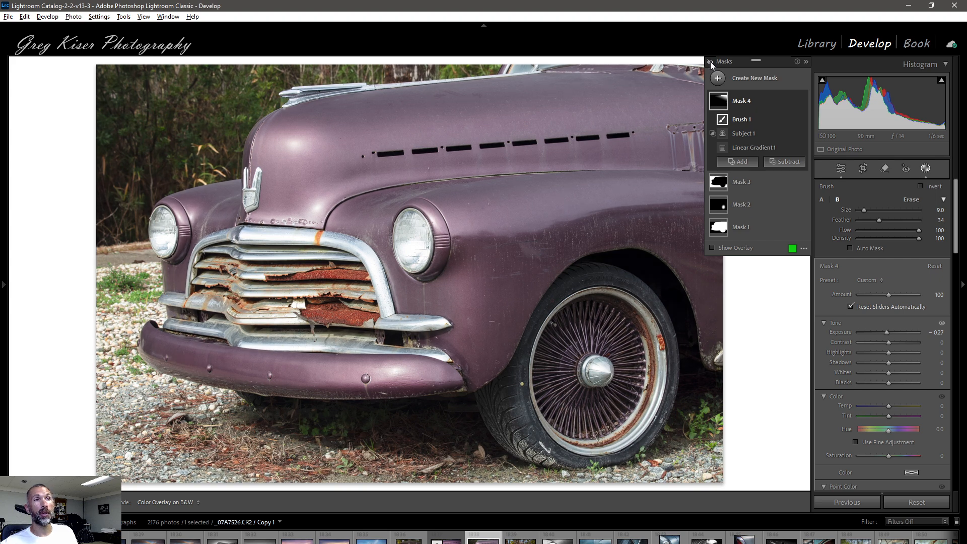
left_click(711, 63)
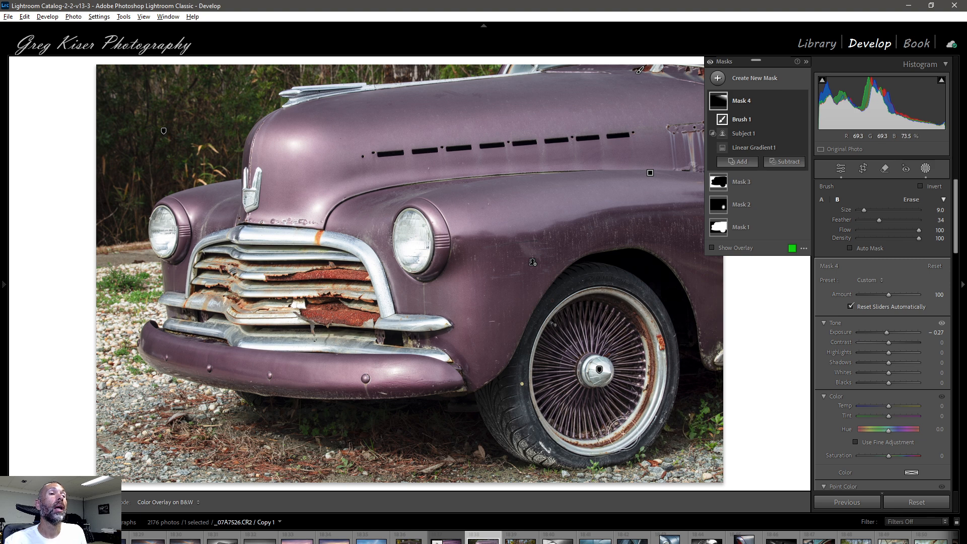
Step: Return to the Basic adjustments, switch to the original edited photo _07A7526.CR2, and examine its Basic and Calibration settings
left_click(836, 168)
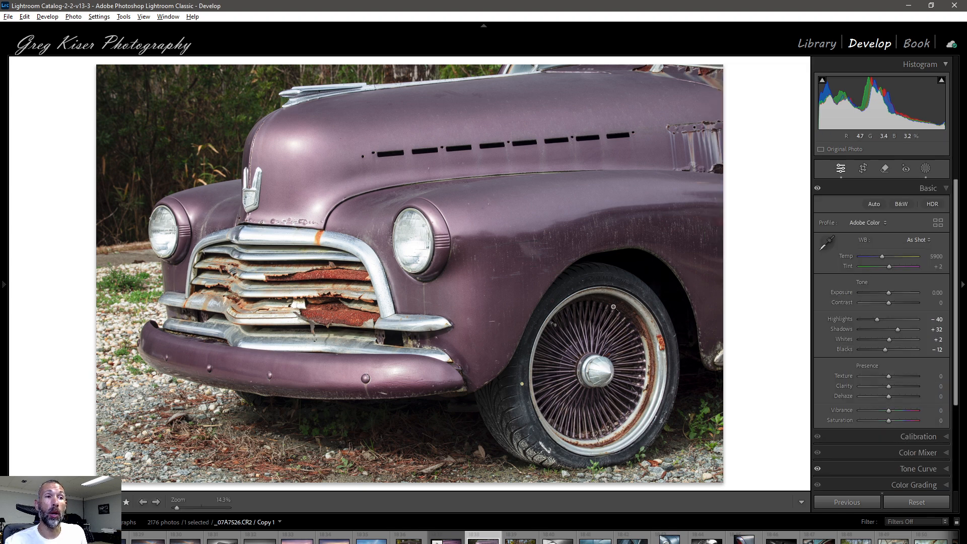
left_click(446, 541)
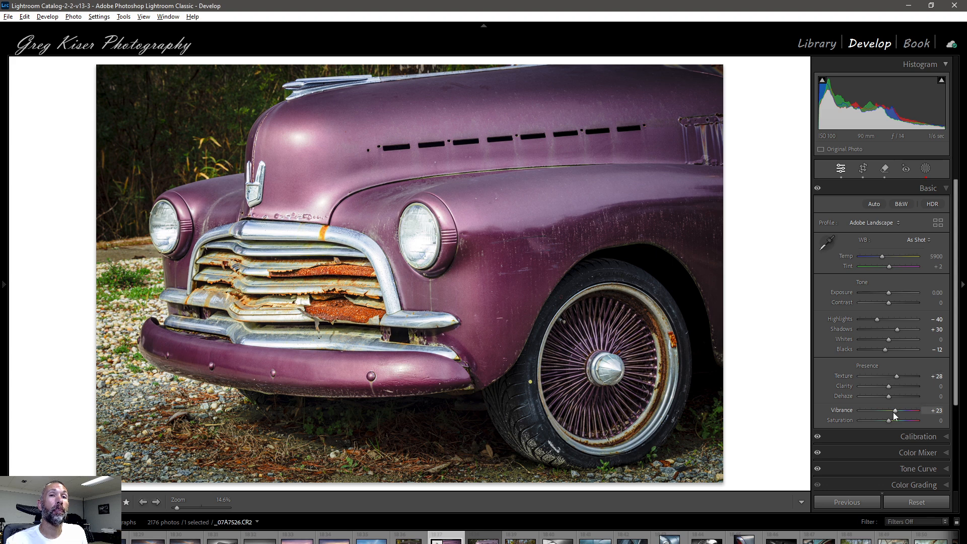
scroll(901, 408, "down", 1)
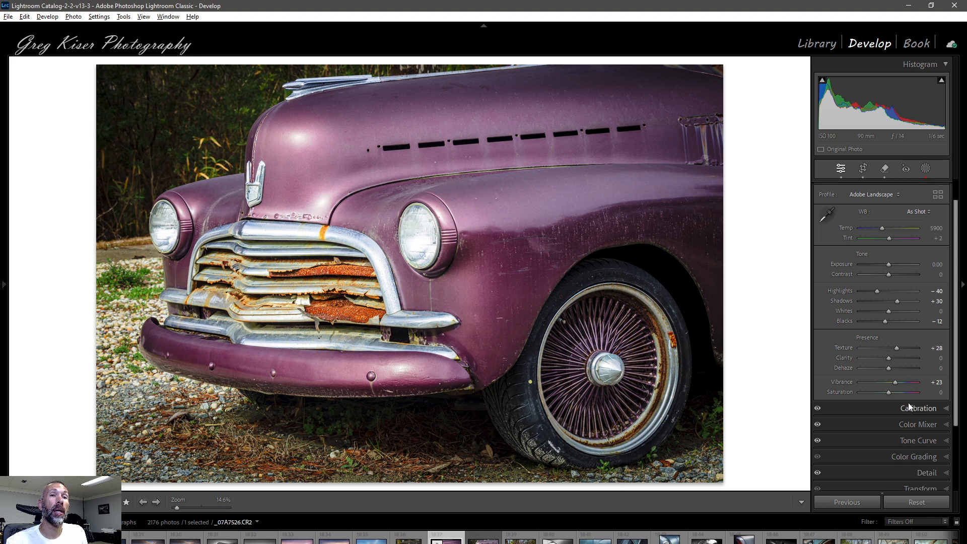
left_click(945, 411)
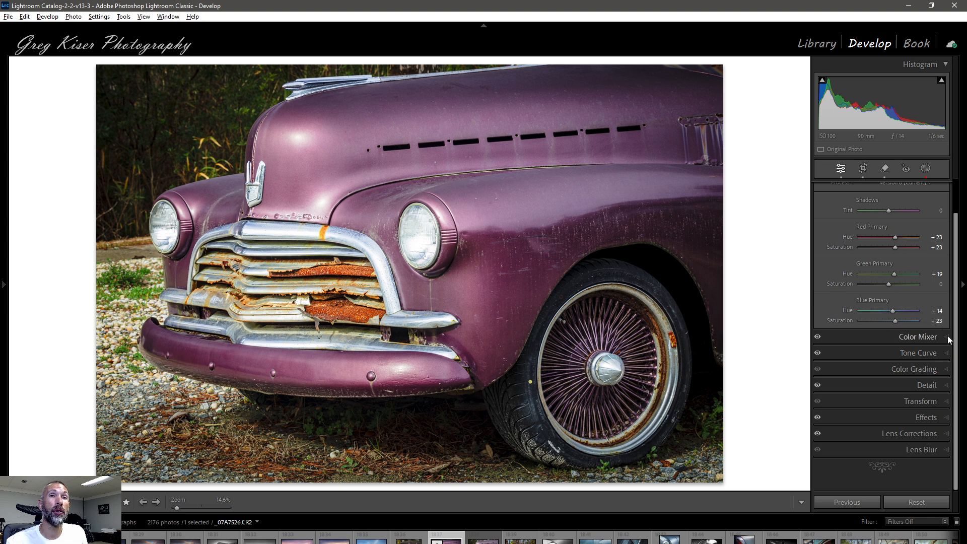
Step: Examine the original edit's Color Mixer, Tone Curve, Detail, Effects and Lens Corrections settings
left_click(918, 336)
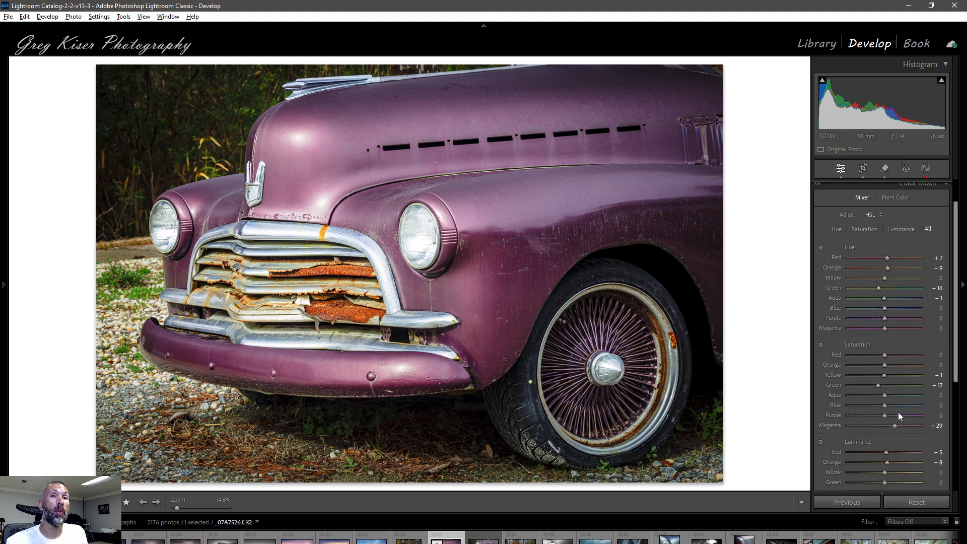
scroll(915, 438, "down", 5)
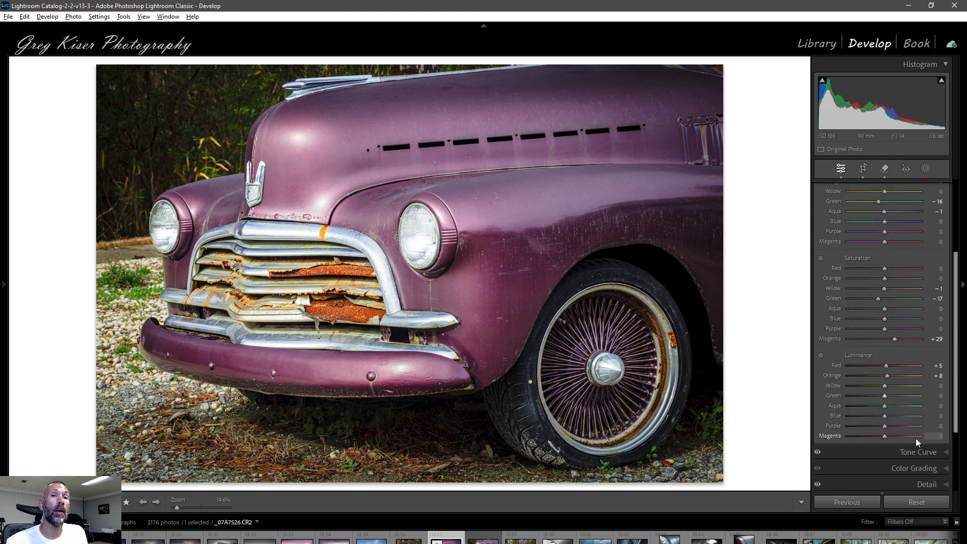
left_click(945, 409)
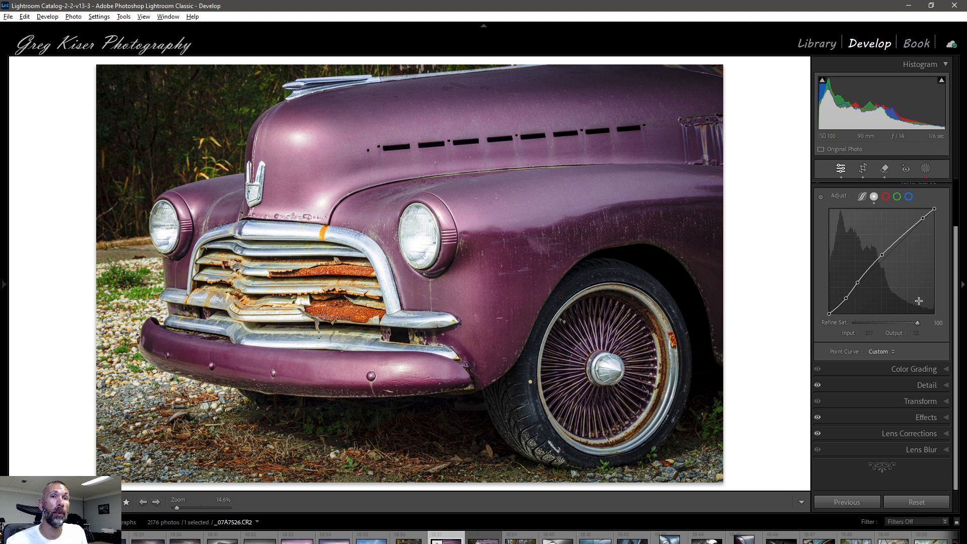
left_click(948, 385)
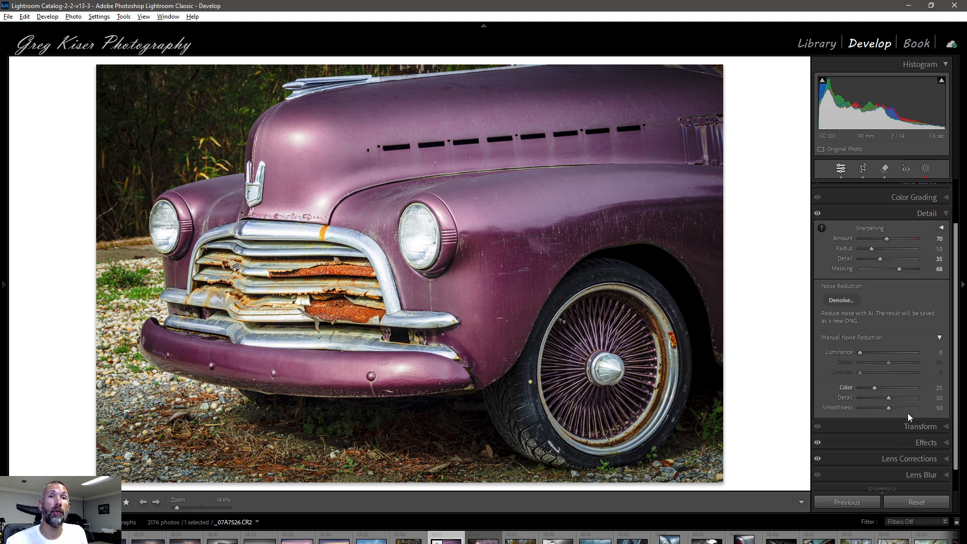
left_click(943, 444)
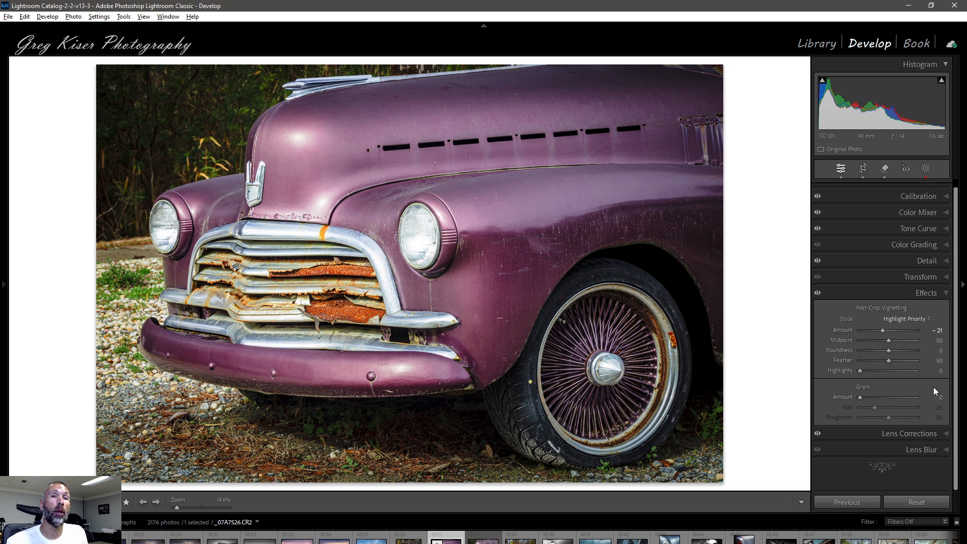
left_click(944, 434)
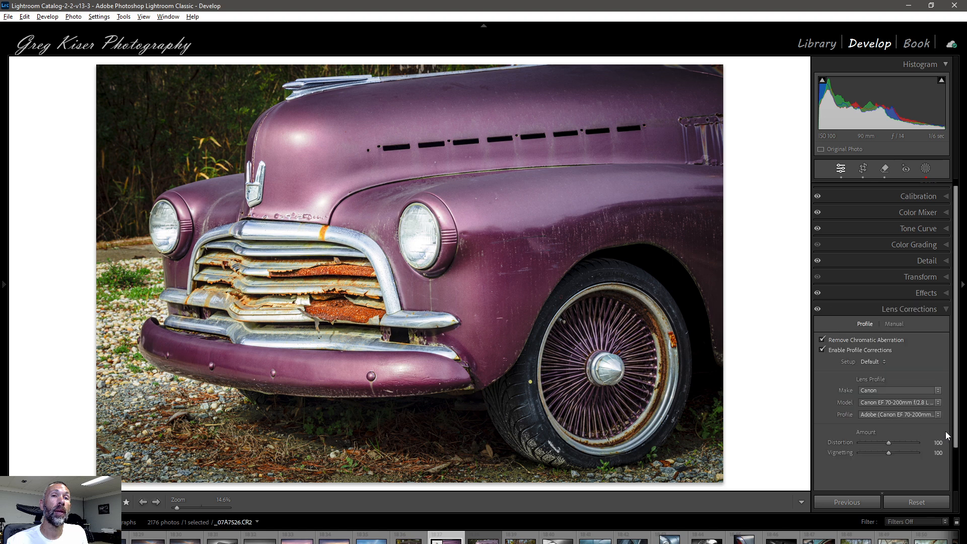
left_click(945, 309)
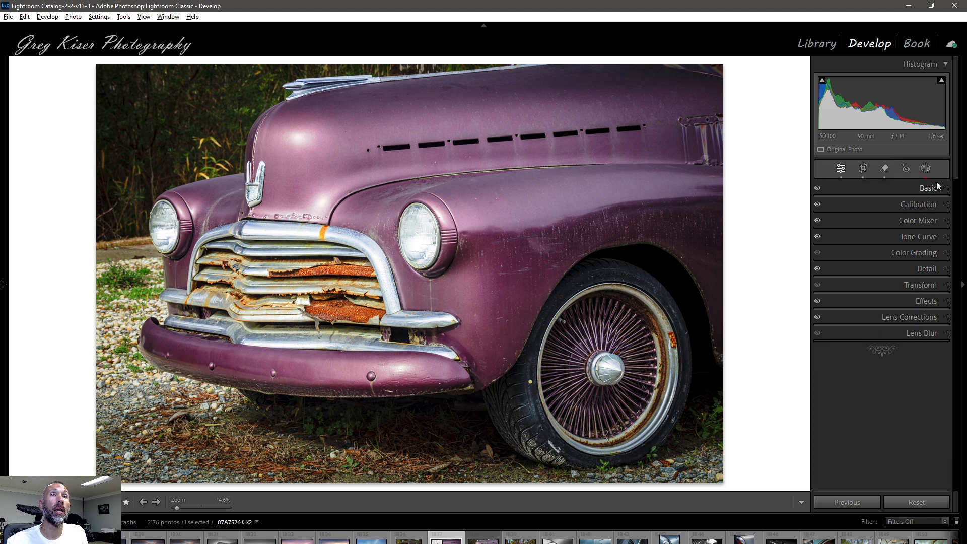
Step: Open the original edit's masks and examine the areas covered by Vignette, Wheel, Upper Right, Lights and Hood Ornament
left_click(925, 168)
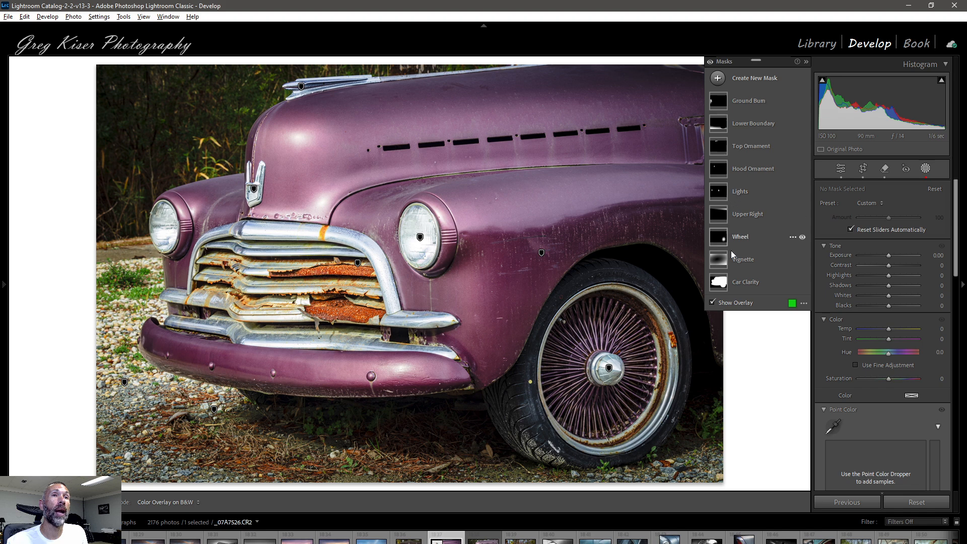
mouse_move(717, 283)
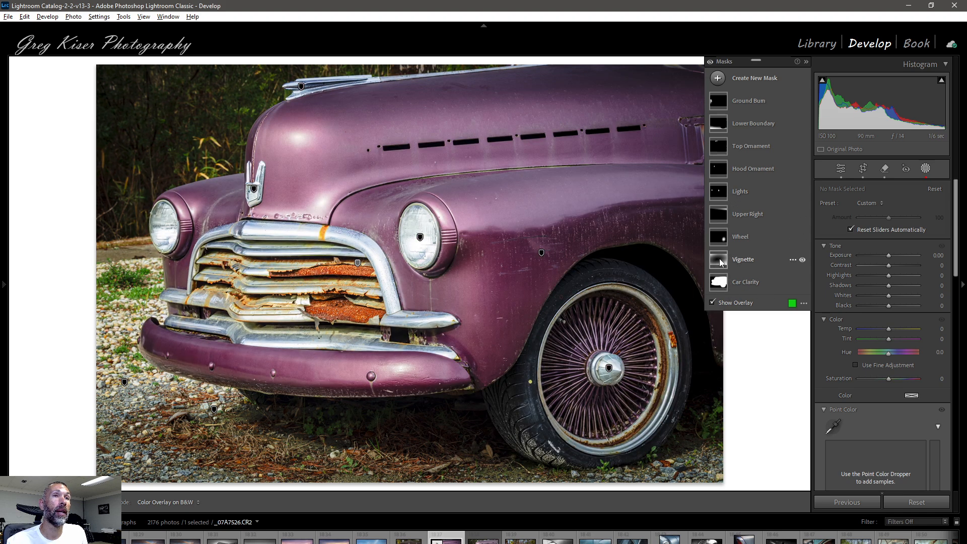
mouse_move(721, 262)
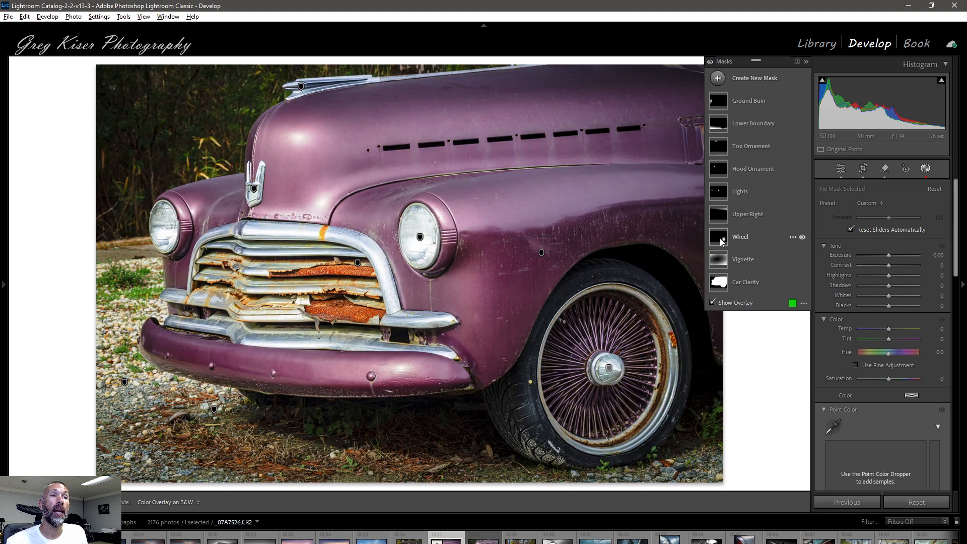
mouse_move(721, 242)
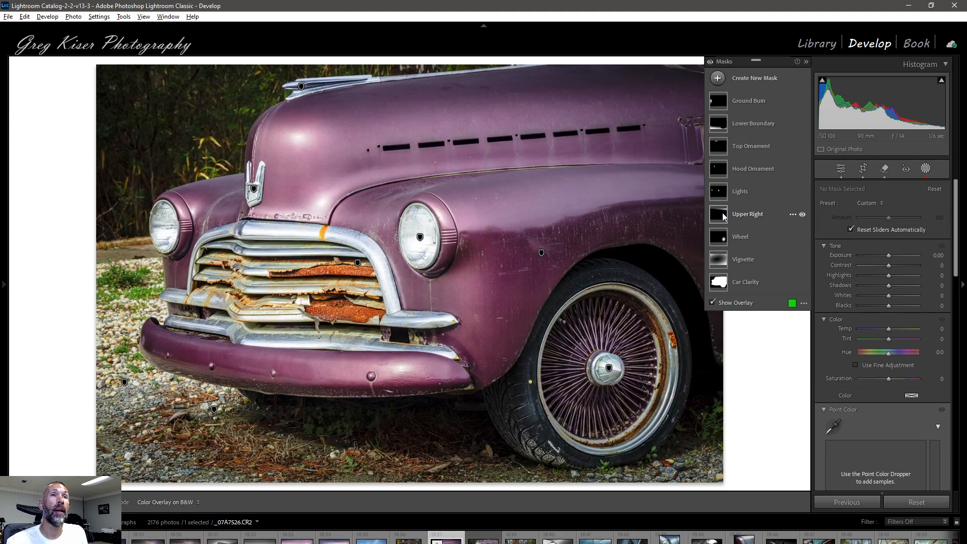
mouse_move(722, 216)
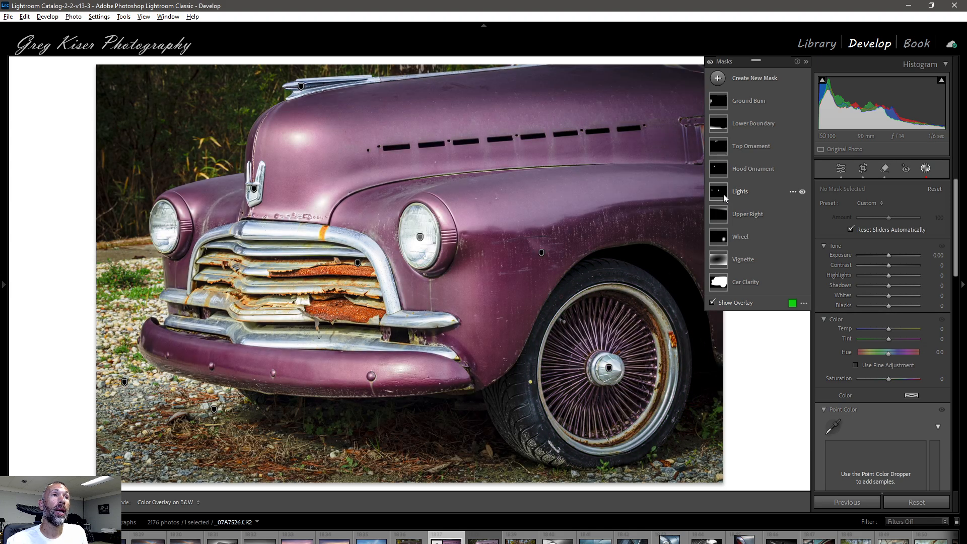
mouse_move(725, 198)
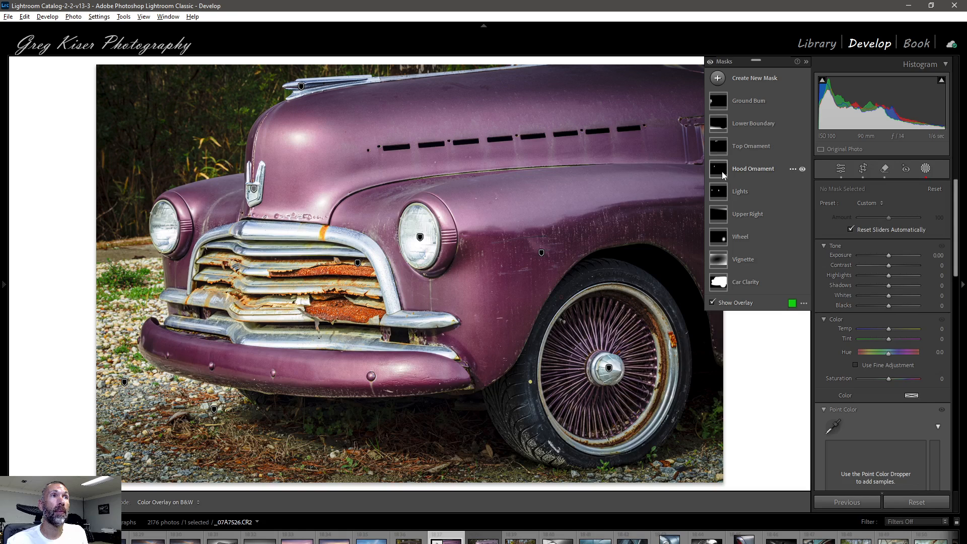
mouse_move(721, 171)
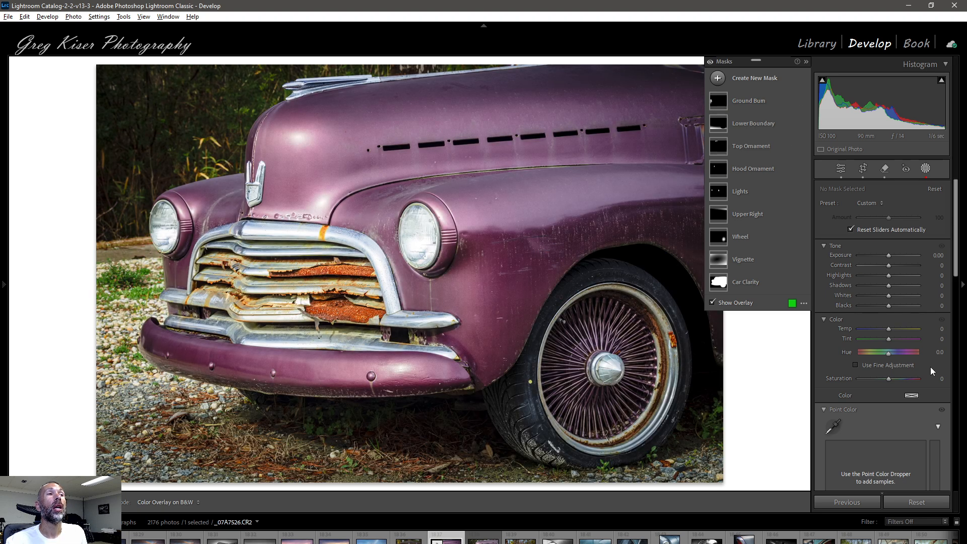
Step: Compare the original edit with all its masks switched off and back on, twice
left_click(711, 64)
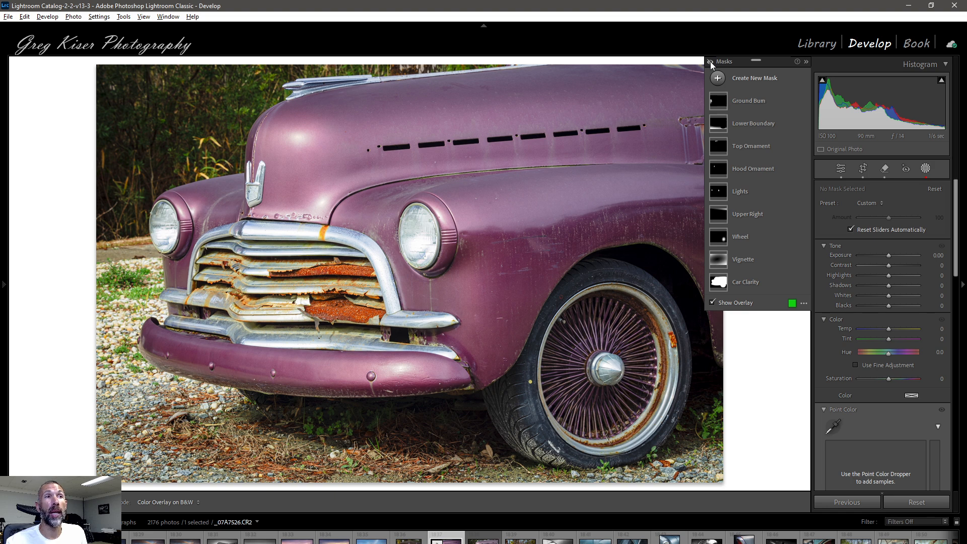
left_click(711, 64)
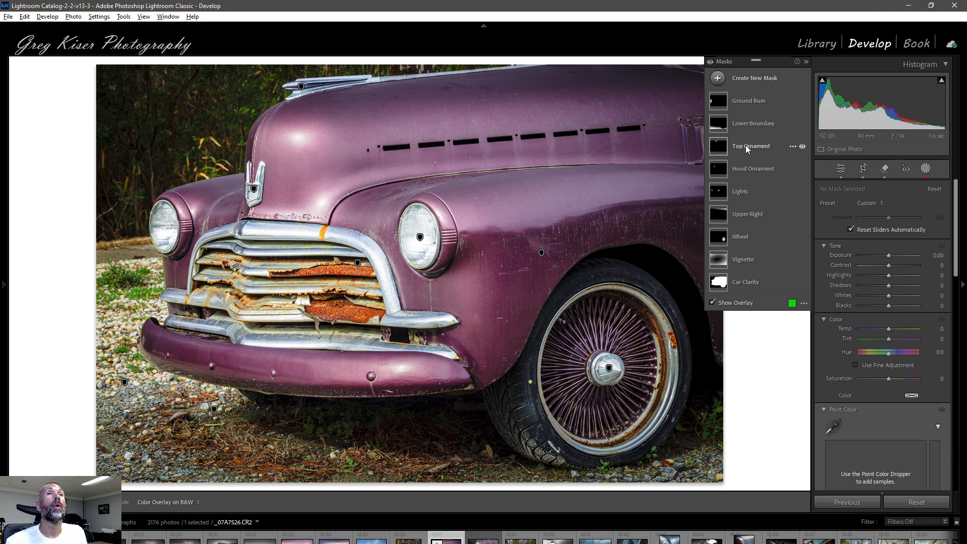
left_click(710, 62)
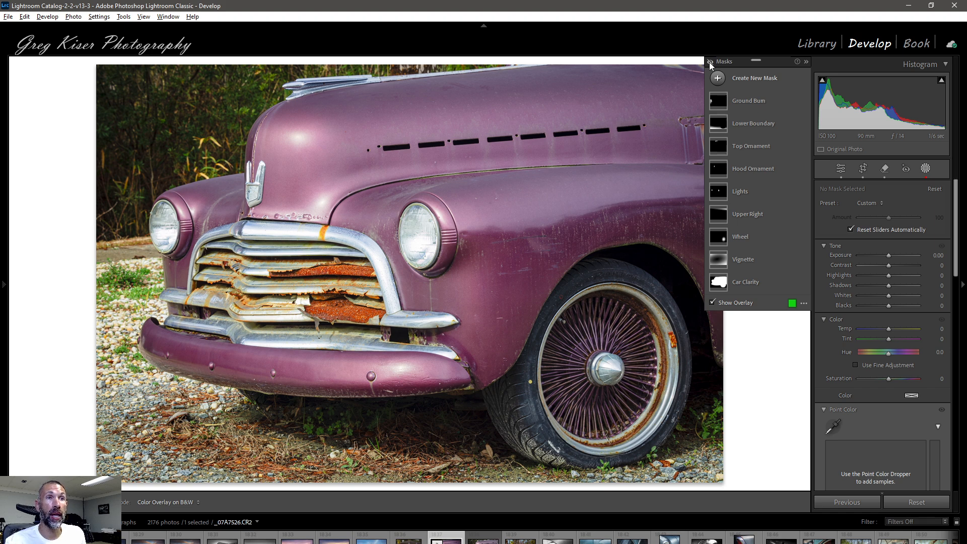
left_click(710, 62)
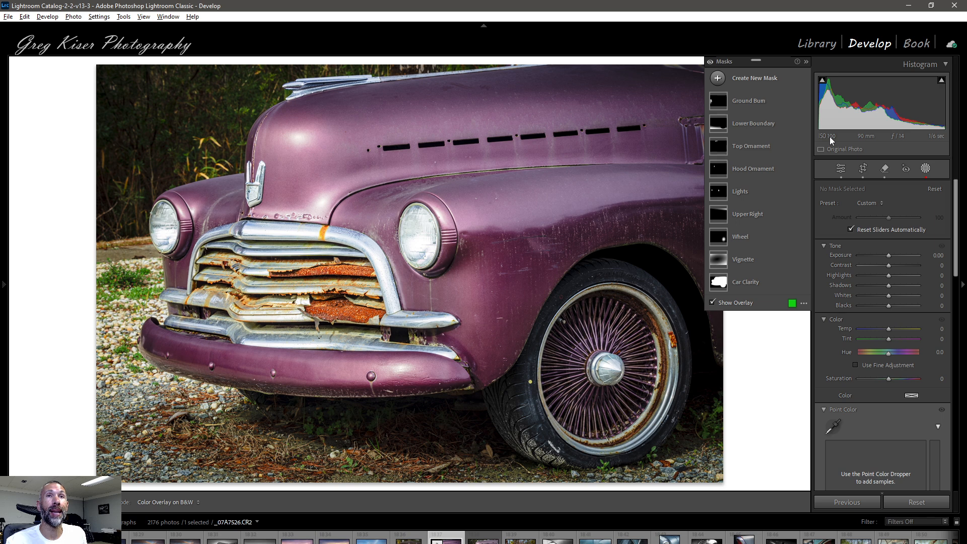
Step: Leave masking and switch from the original edit to the re-edited virtual copy, _07A7526.CR2 / Copy 1
left_click(840, 169)
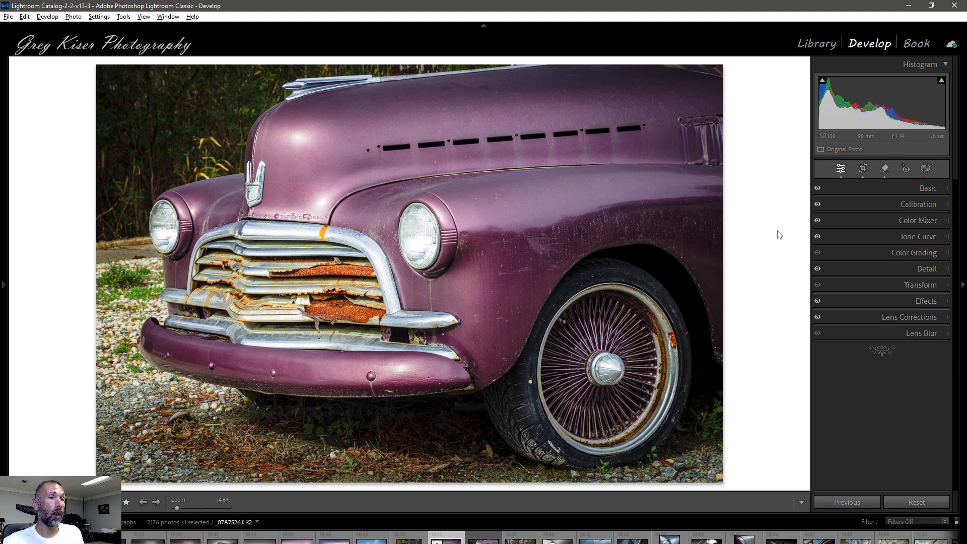
key("ctrl+apostrophe")
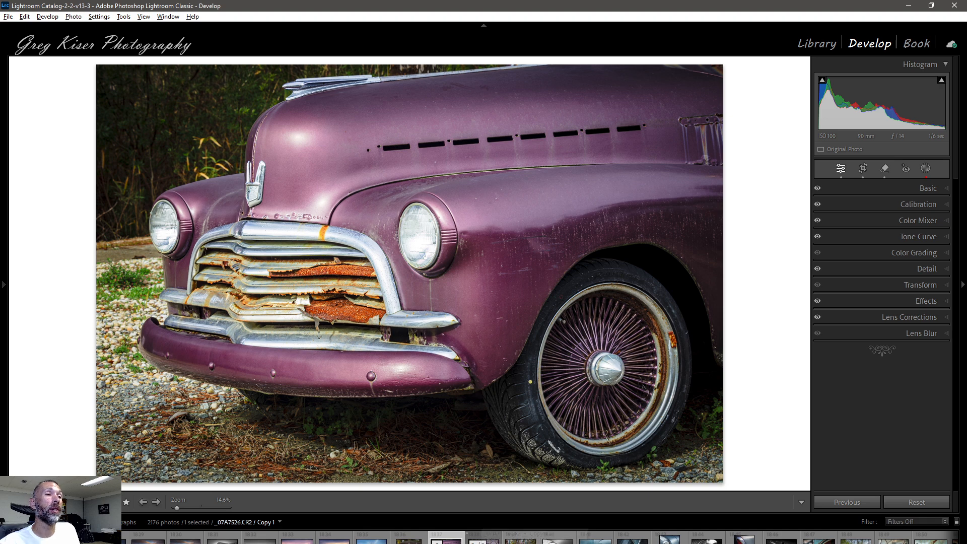
left_click(479, 538)
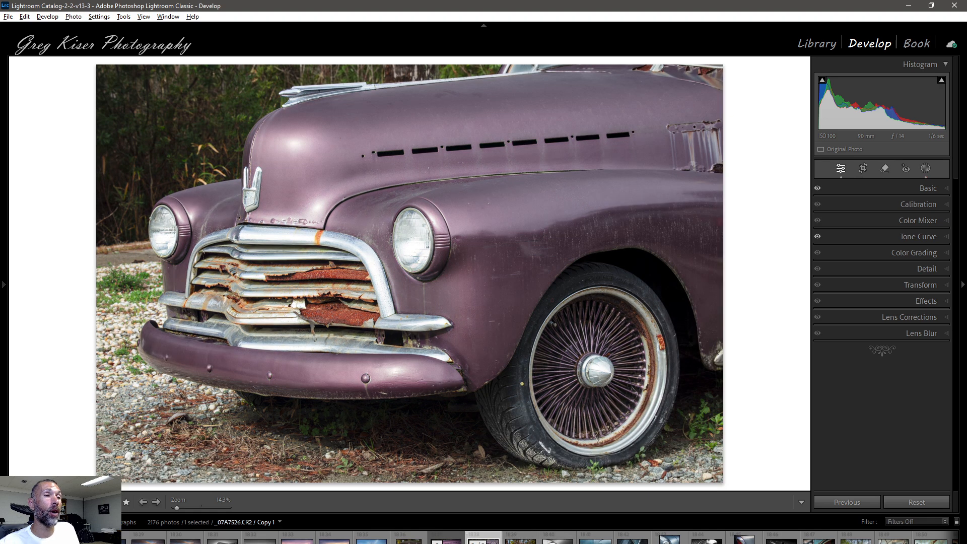